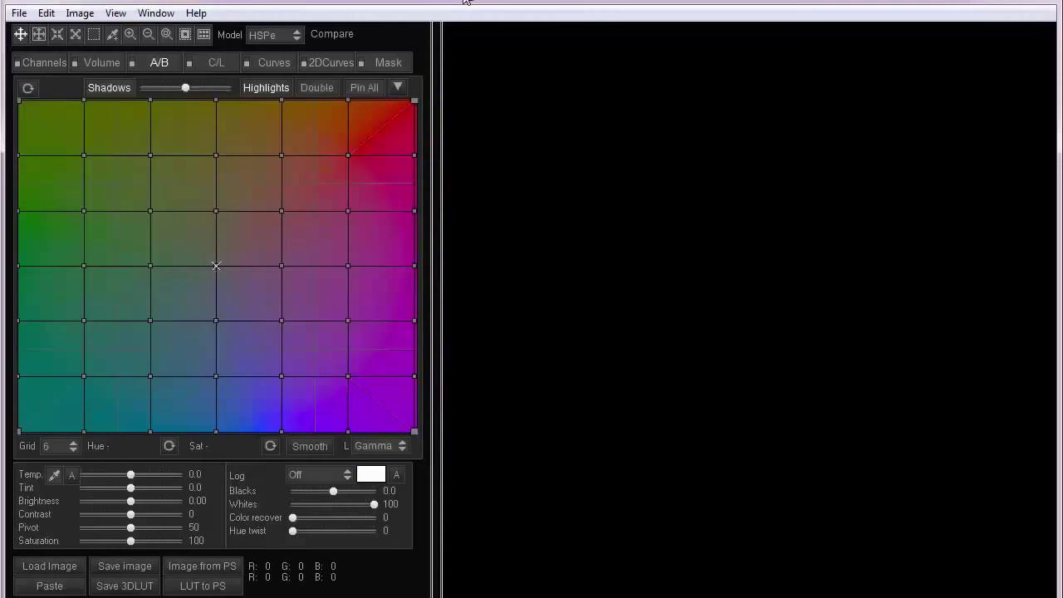
Open the application preferences from the file menu and close them with OK.
click(45, 13)
mouse_move(18, 12)
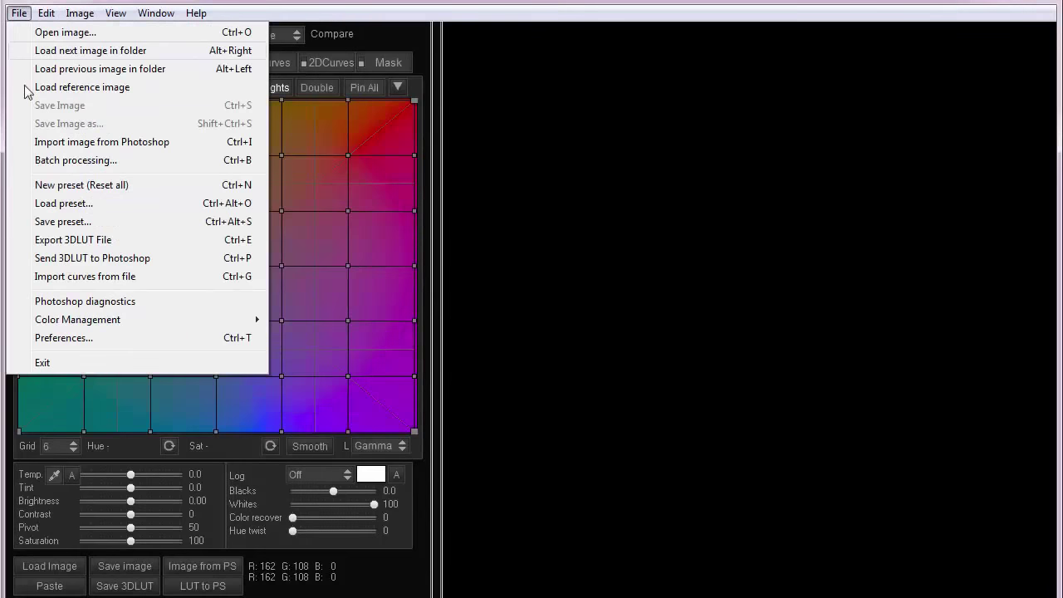
click(64, 337)
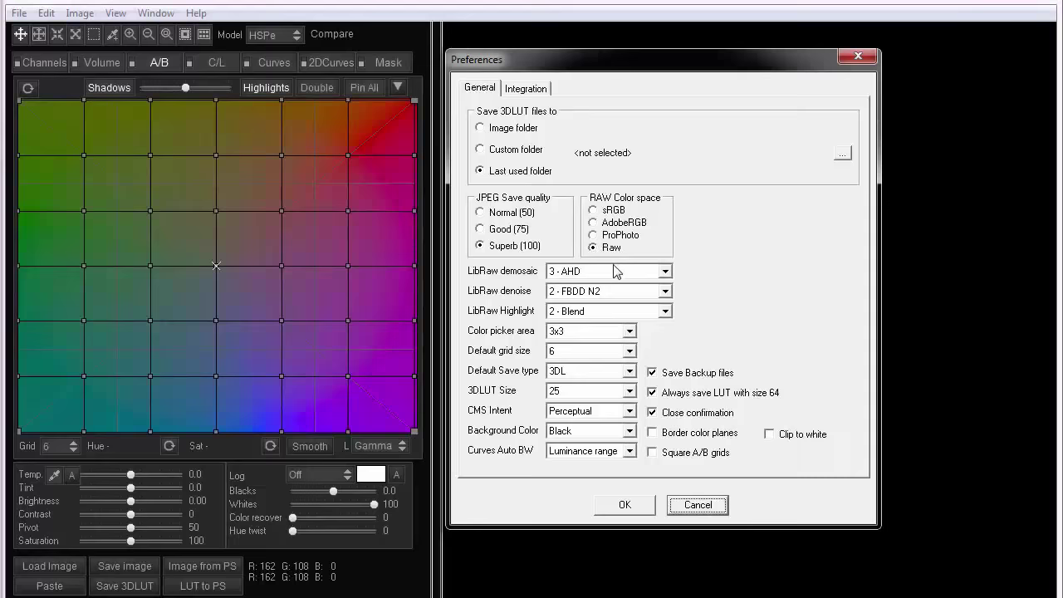
click(625, 505)
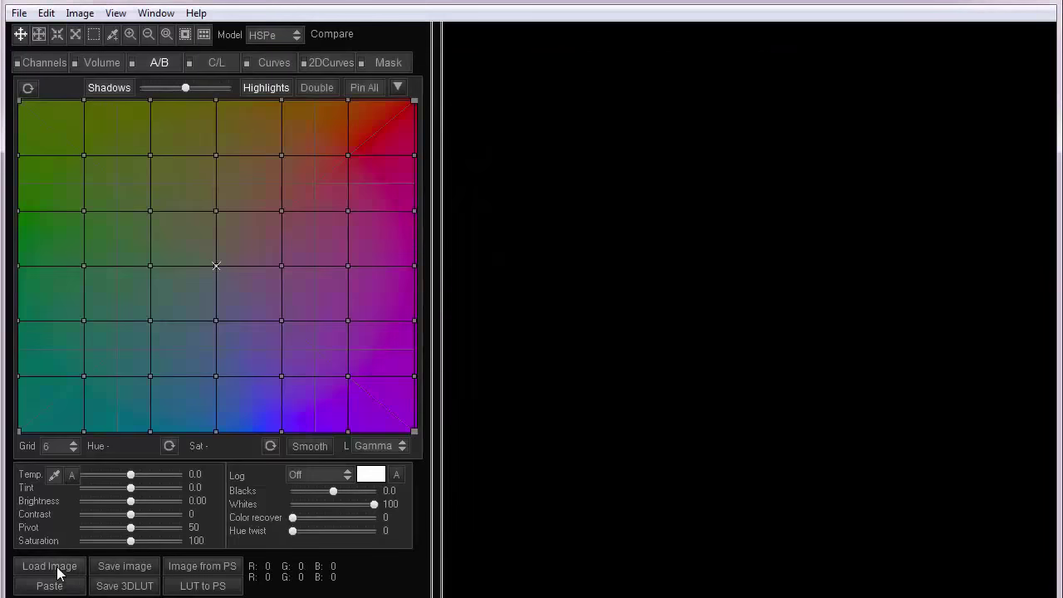
Load the IMG_7193 portrait into 3D LUT Creator.
click(59, 573)
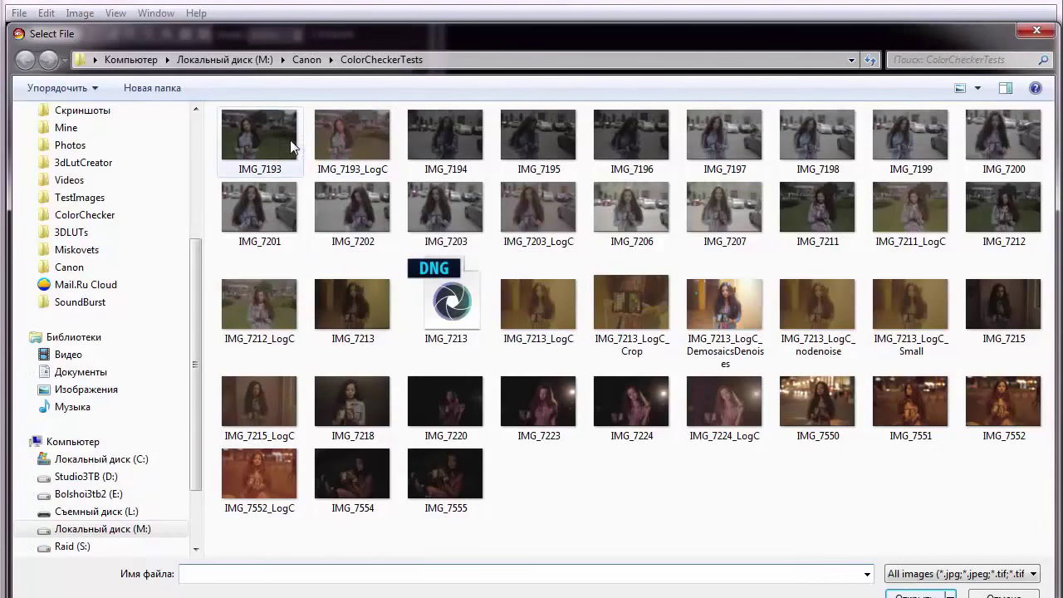
double_click(268, 137)
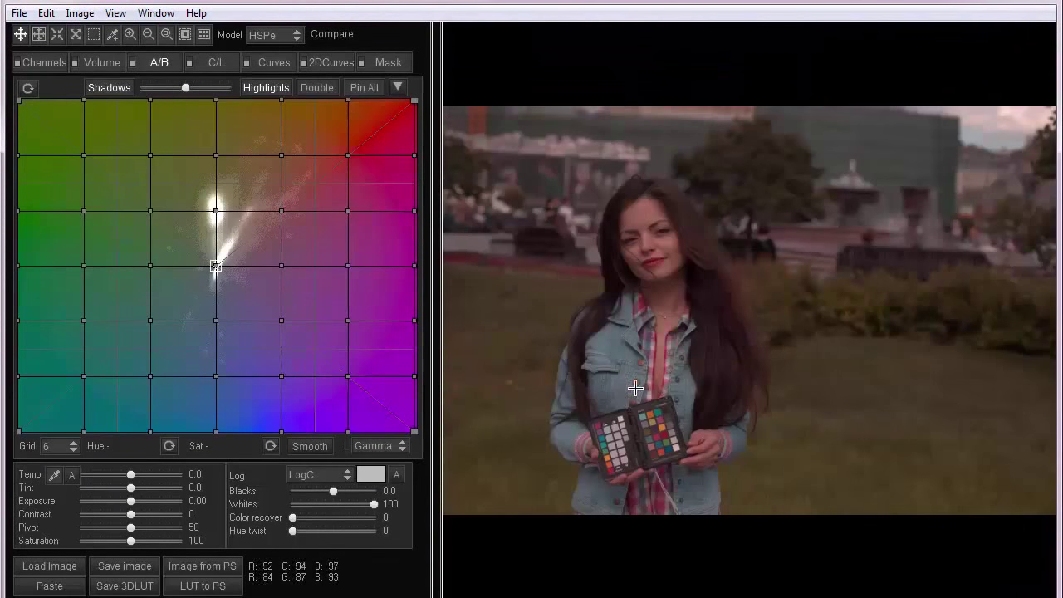
scroll(636, 388, up, 5)
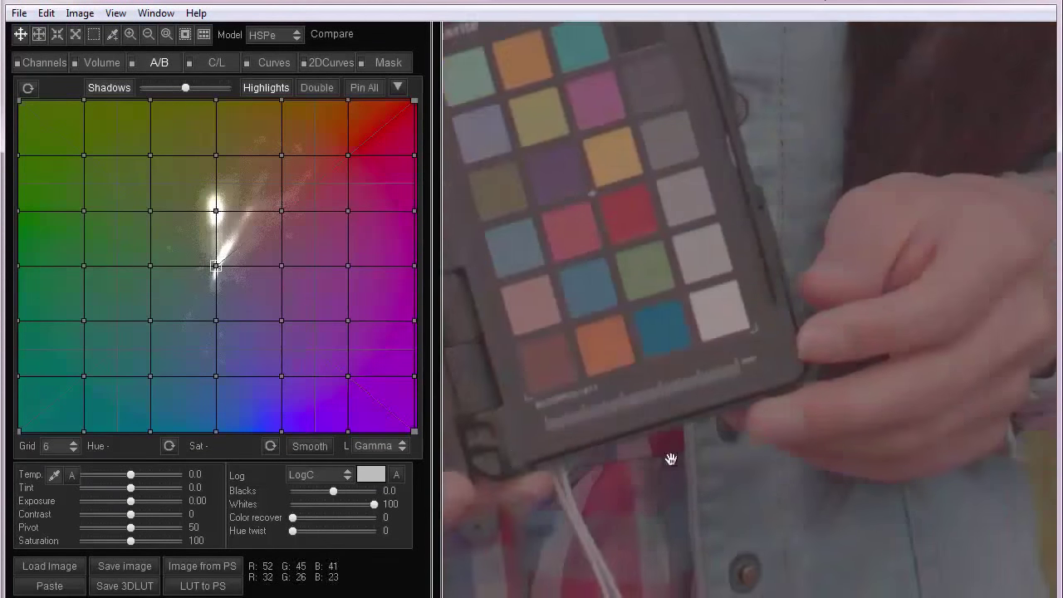
White-balance on the checker's white patch (Temp -7.8, Tint -0.8) and raise Exposure to 0.90.
click(54, 475)
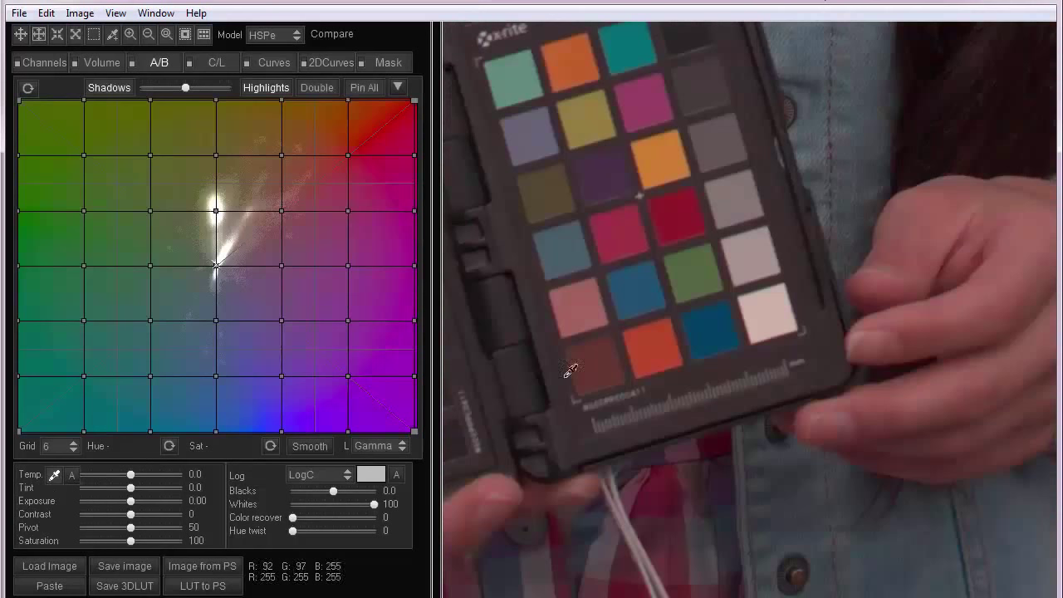
click(781, 318)
scroll(779, 318, down, 5)
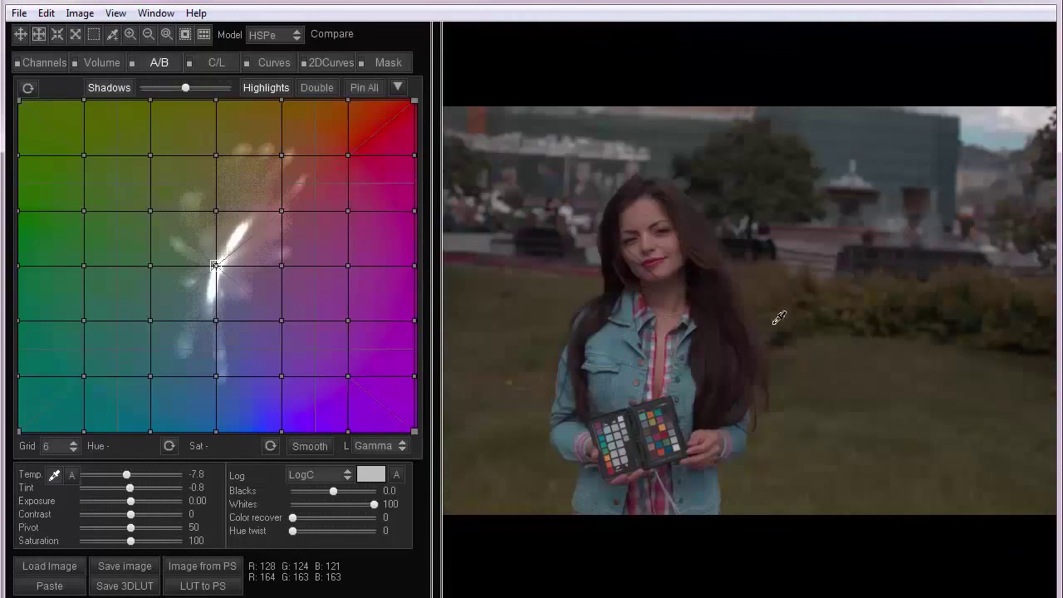
drag(131, 501, 139, 501)
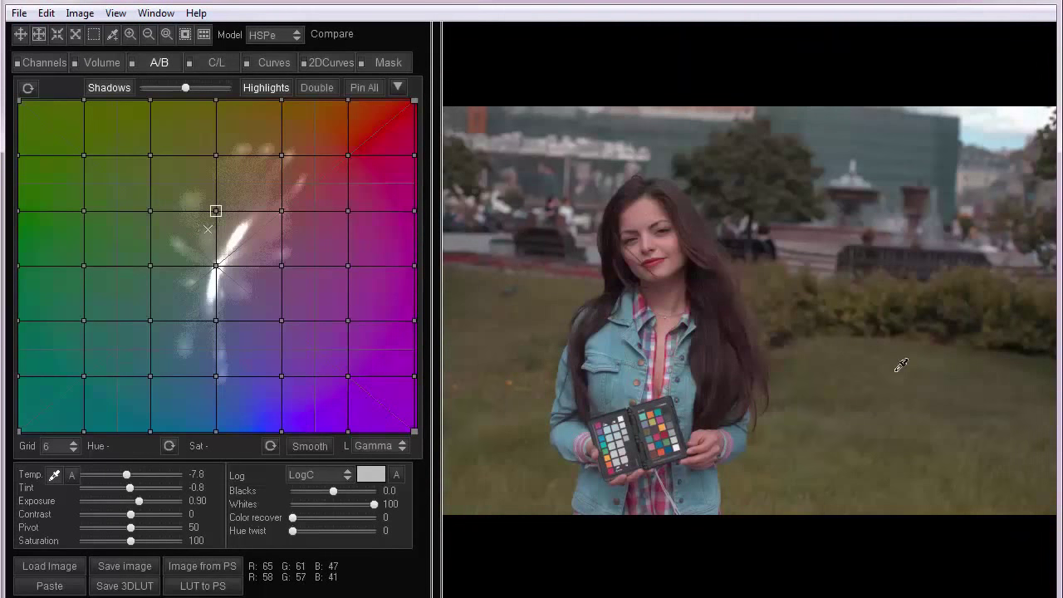
key(ctrl+1)
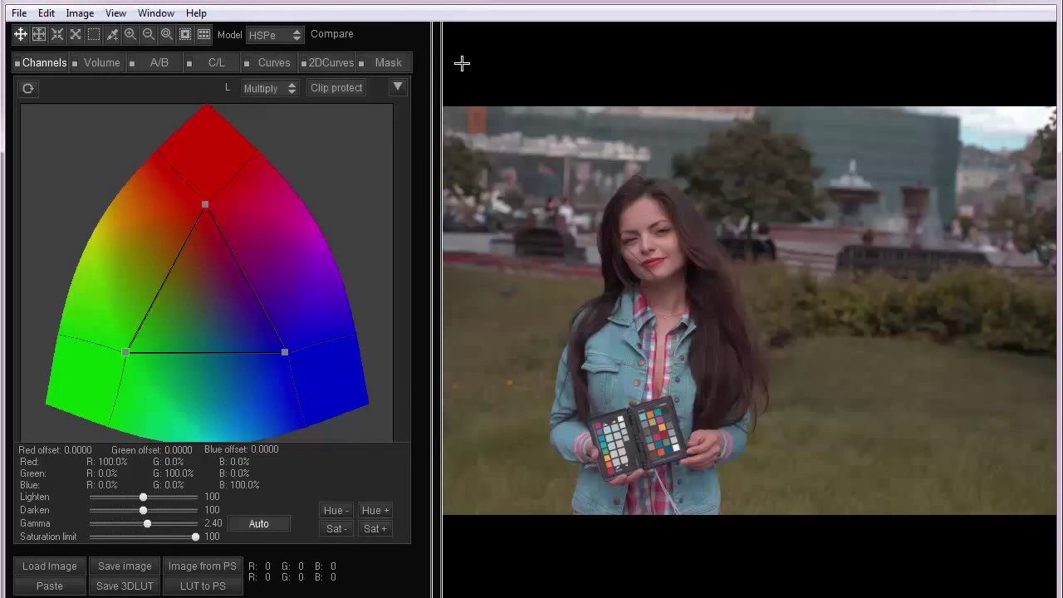
Load the first saved 3DL preset, then toggle the Channels adjustment off and back on.
click(18, 13)
click(78, 202)
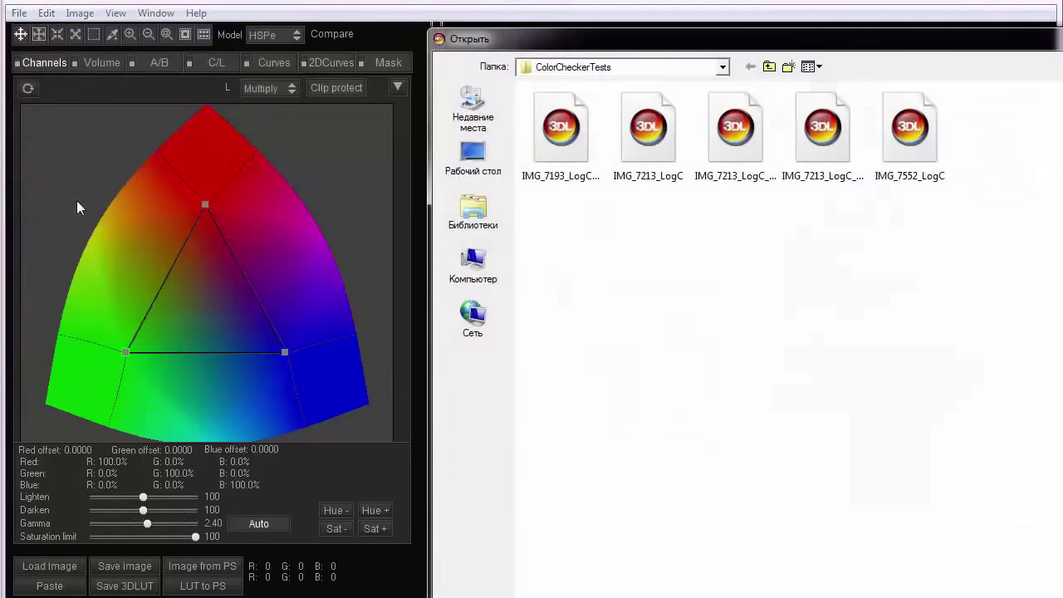
double_click(559, 137)
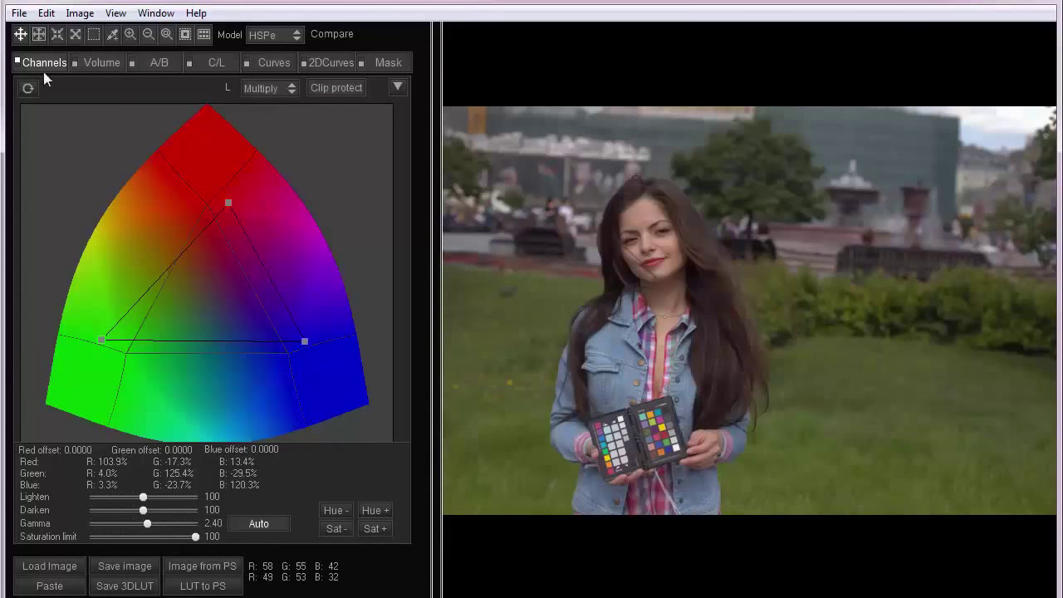
click(17, 63)
click(16, 63)
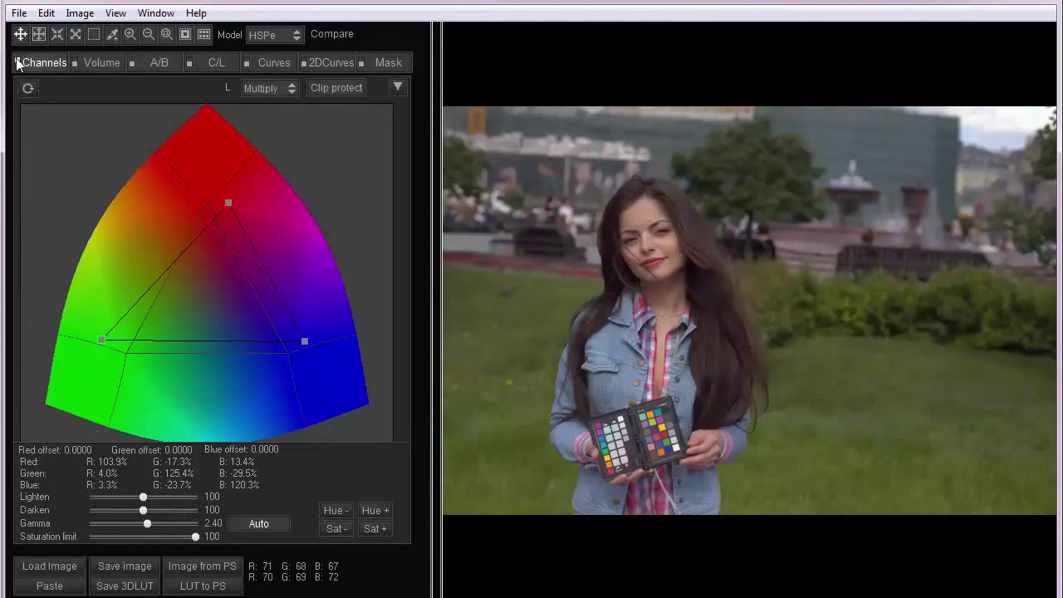
Open the night shot IMG_7552 and review it in the A/B colour grid panel.
key(ctrl+o)
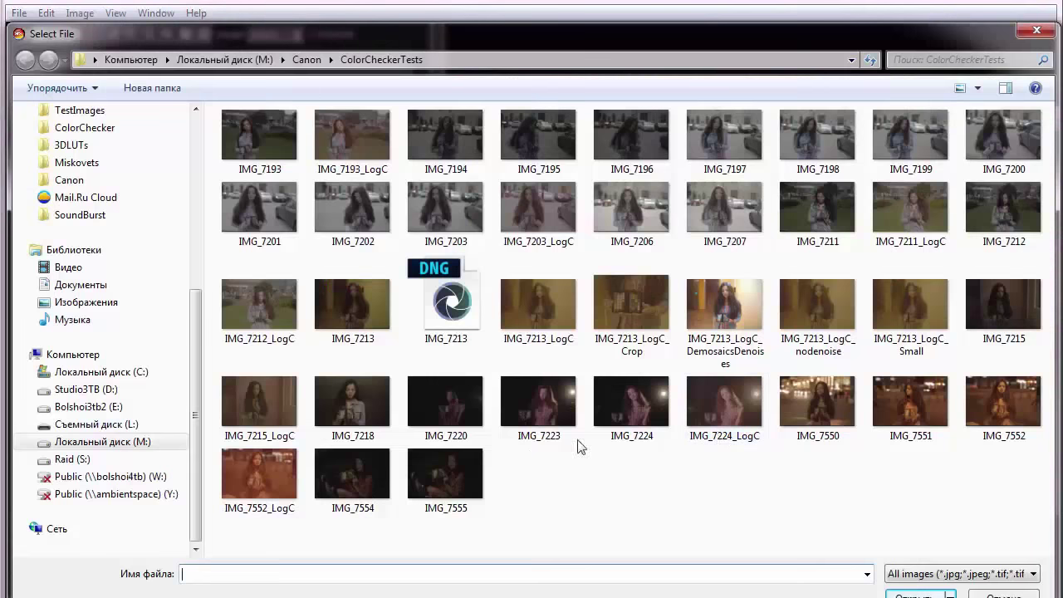
double_click(1003, 395)
click(146, 60)
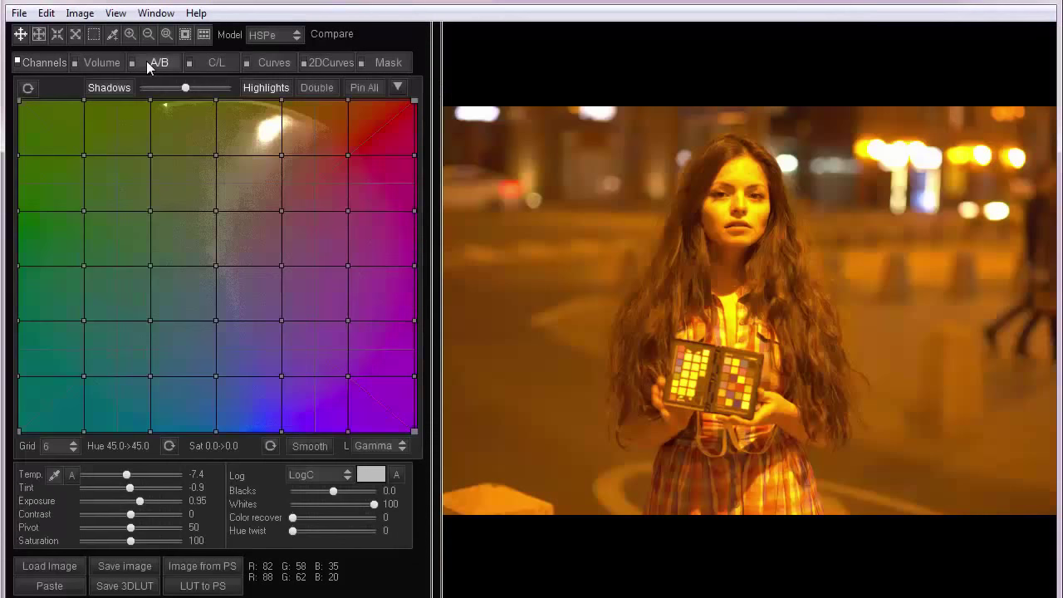
scroll(713, 369, up, 5)
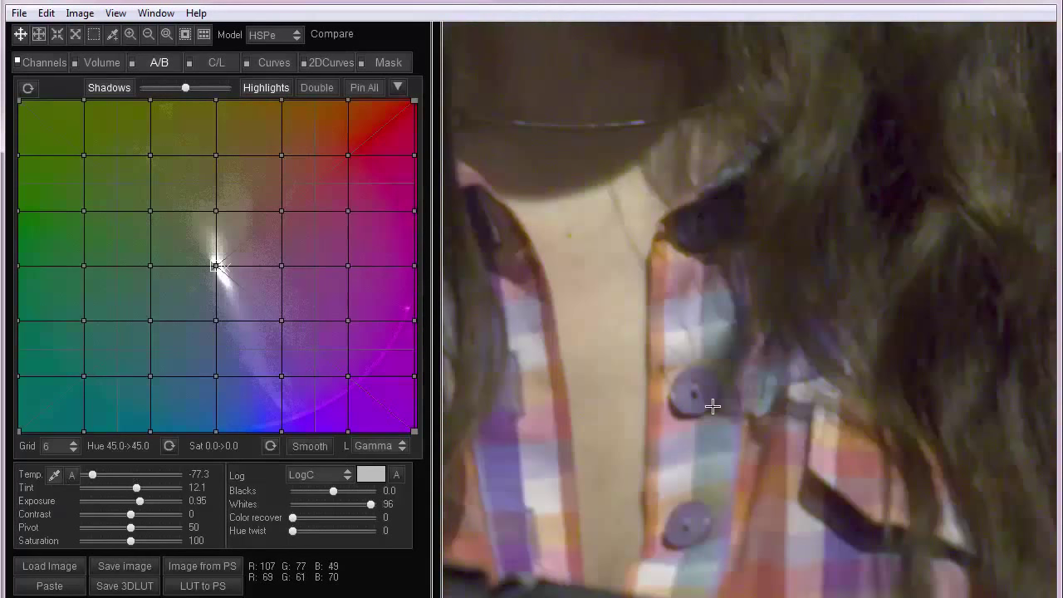
scroll(735, 344, down, 5)
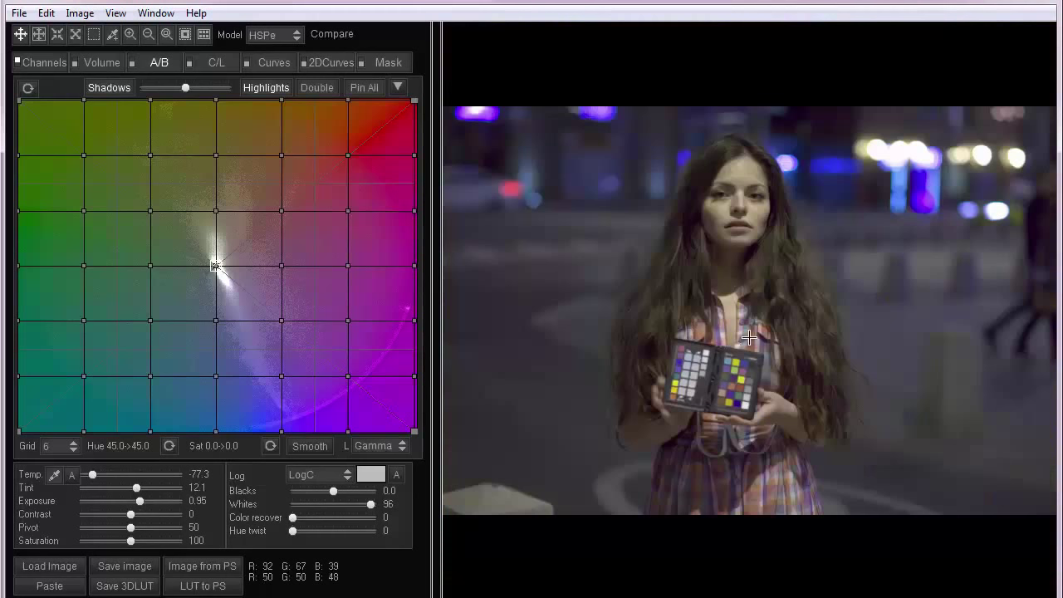
click(49, 63)
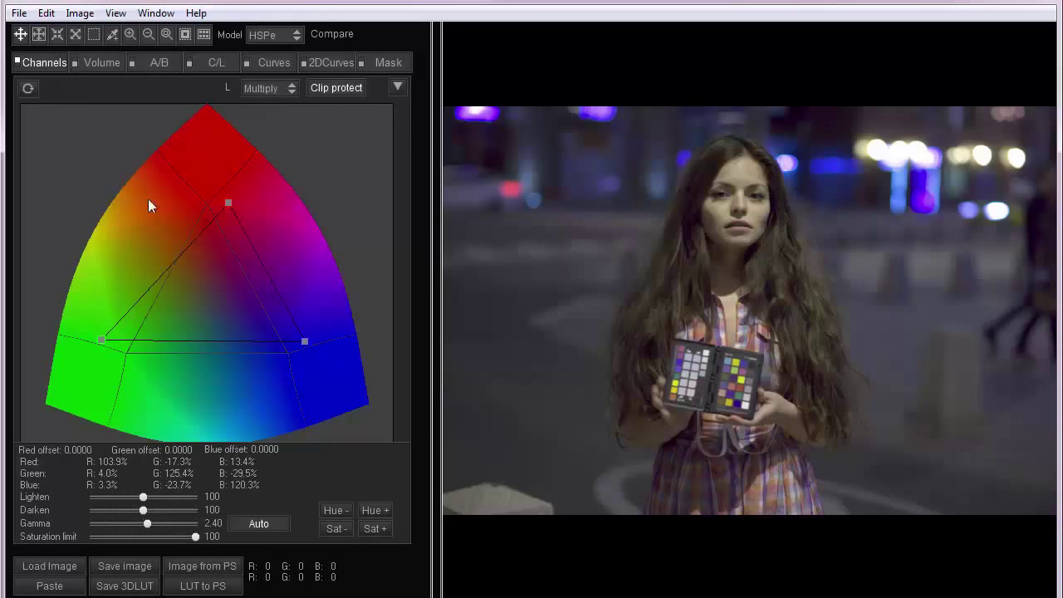
Turn on the chart grid overlay and, after trying several chart types, choose X-Rite ColorChecker.
click(203, 34)
click(204, 35)
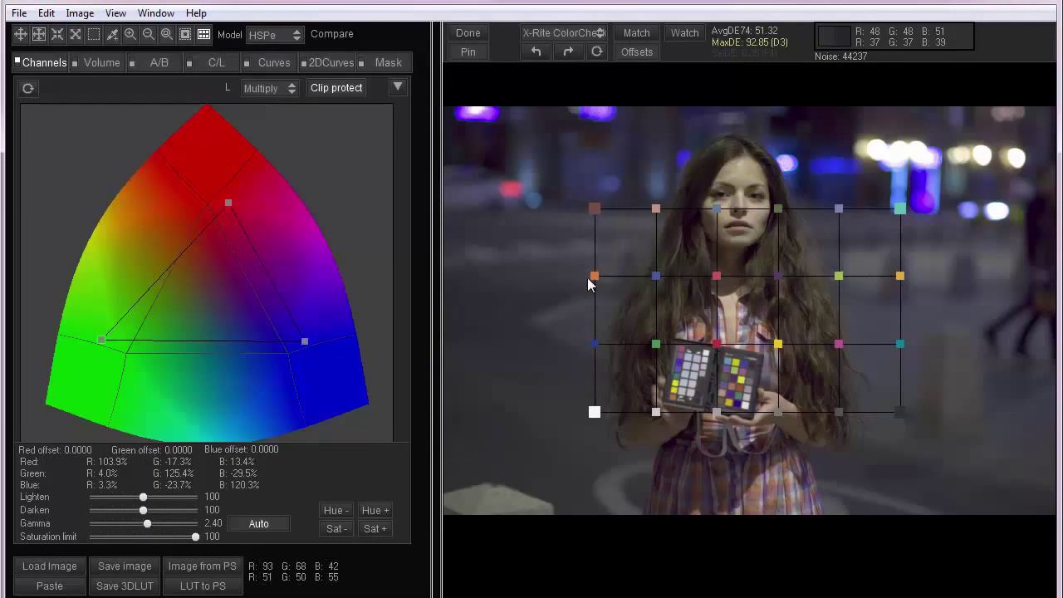
click(570, 33)
click(573, 73)
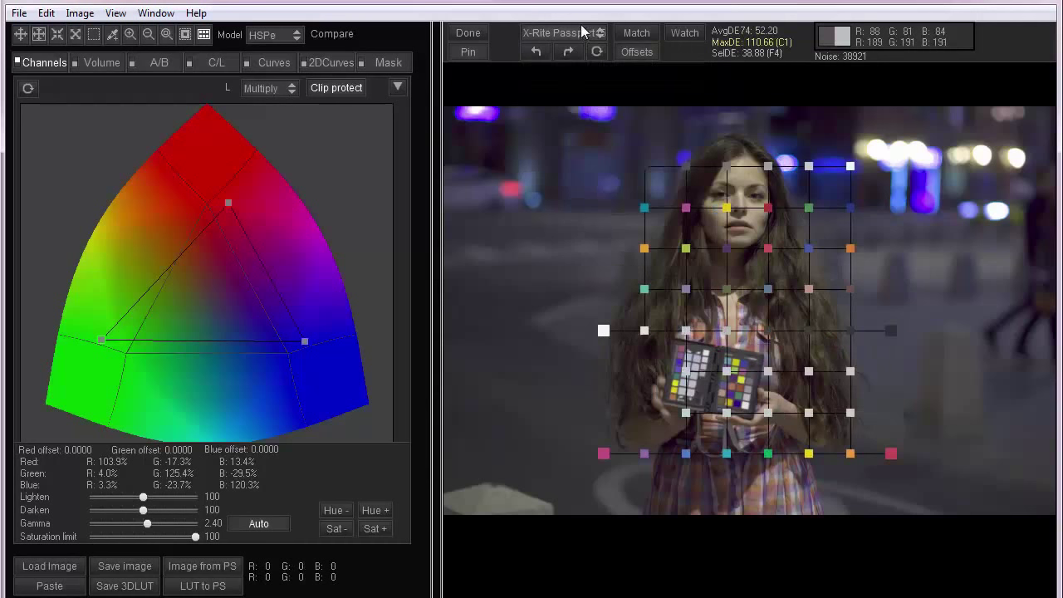
click(586, 33)
click(586, 90)
click(576, 33)
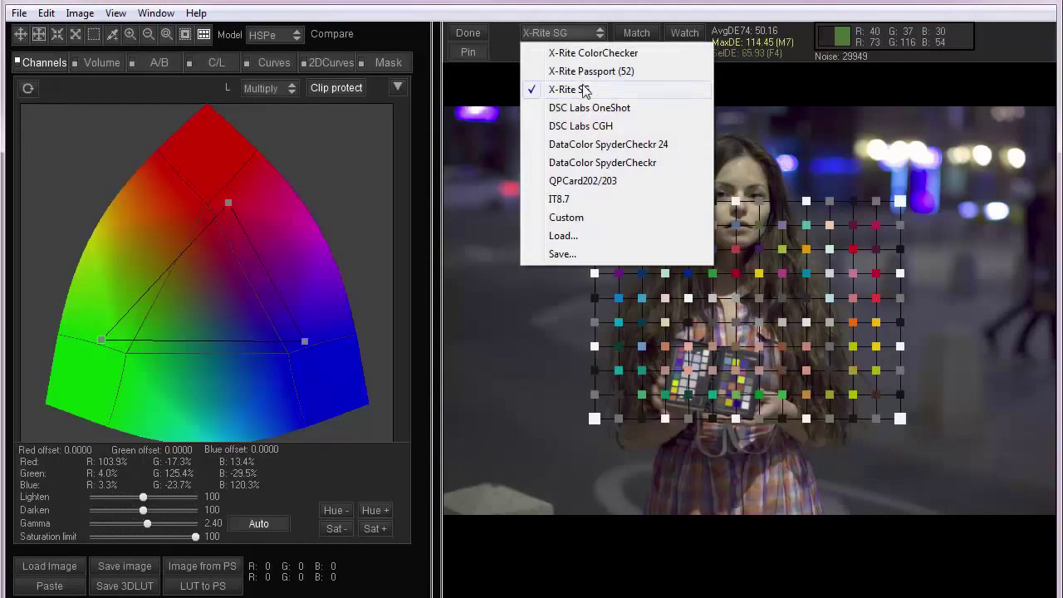
click(586, 108)
click(579, 32)
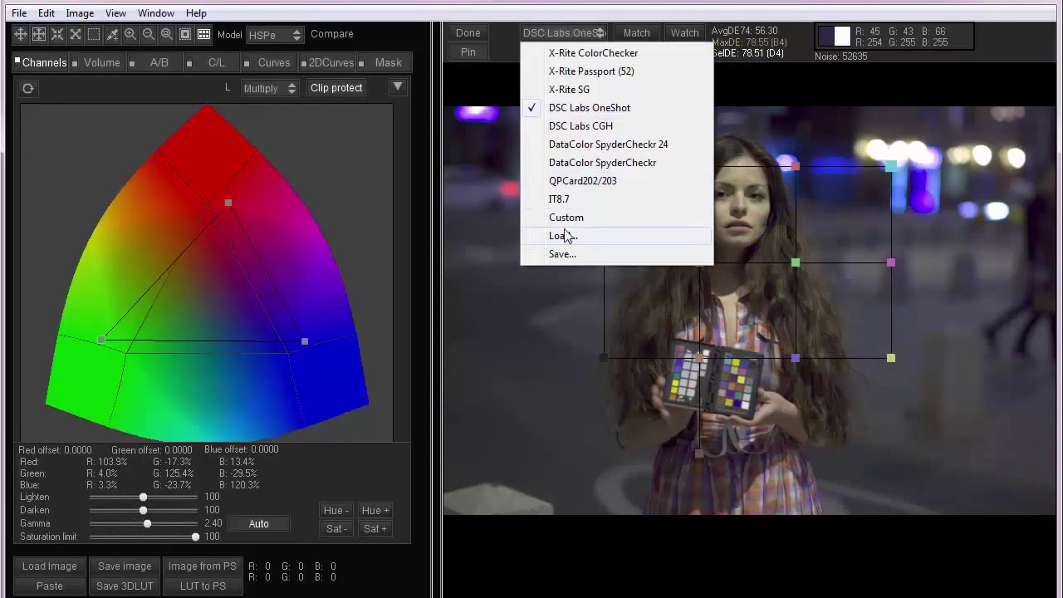
click(572, 201)
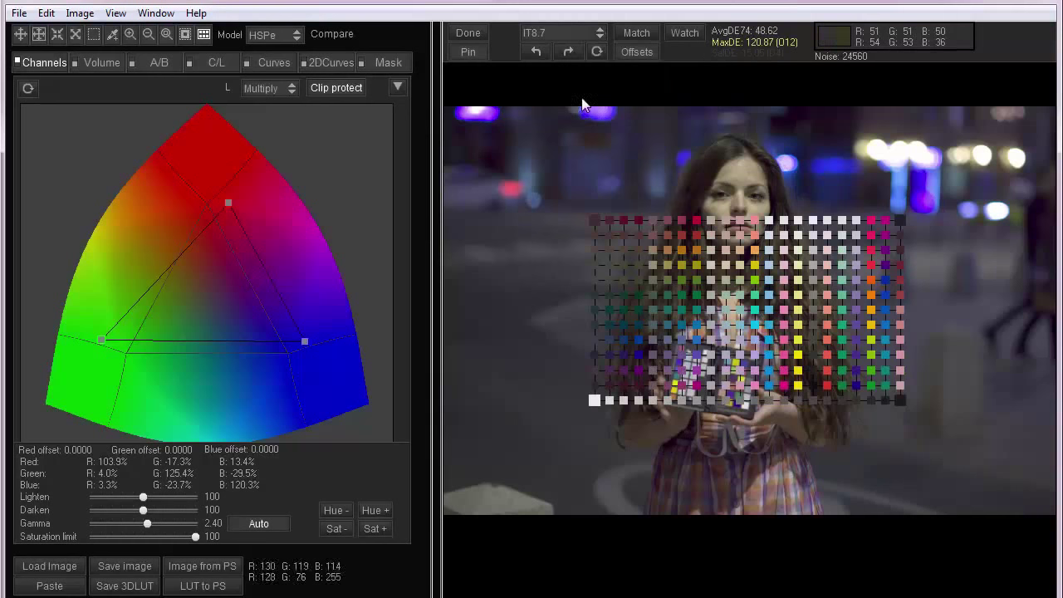
click(579, 36)
click(582, 50)
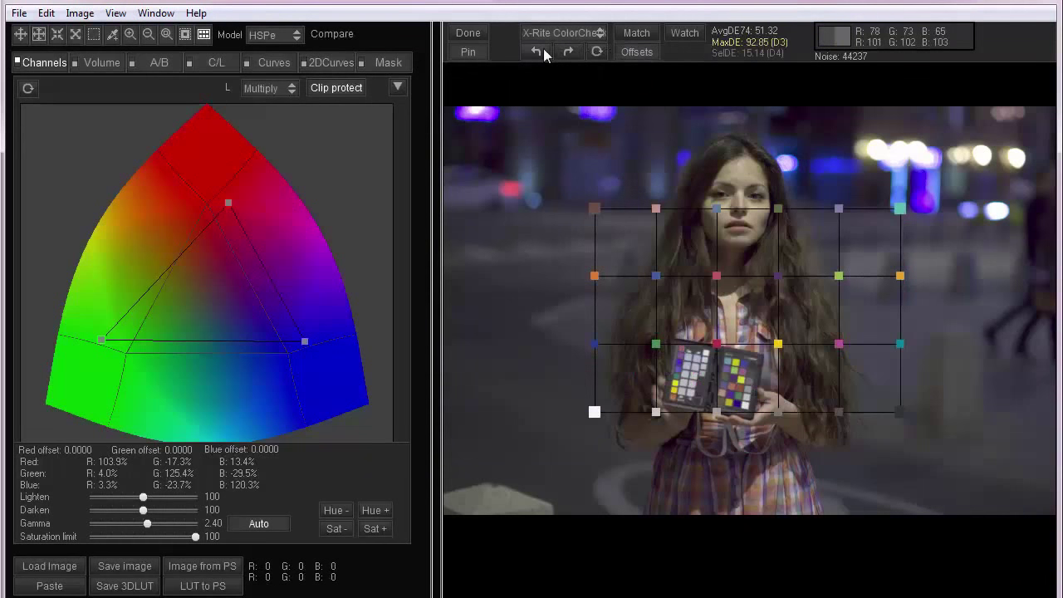
Rotate the grid upright and pull its four corners roughly onto the chart.
click(537, 52)
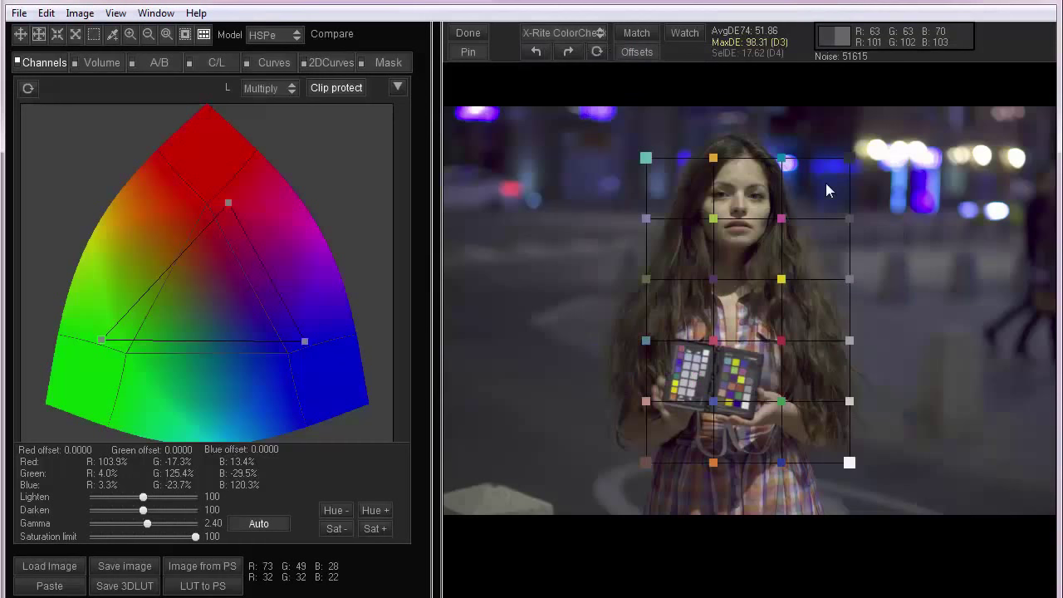
drag(849, 158, 780, 401)
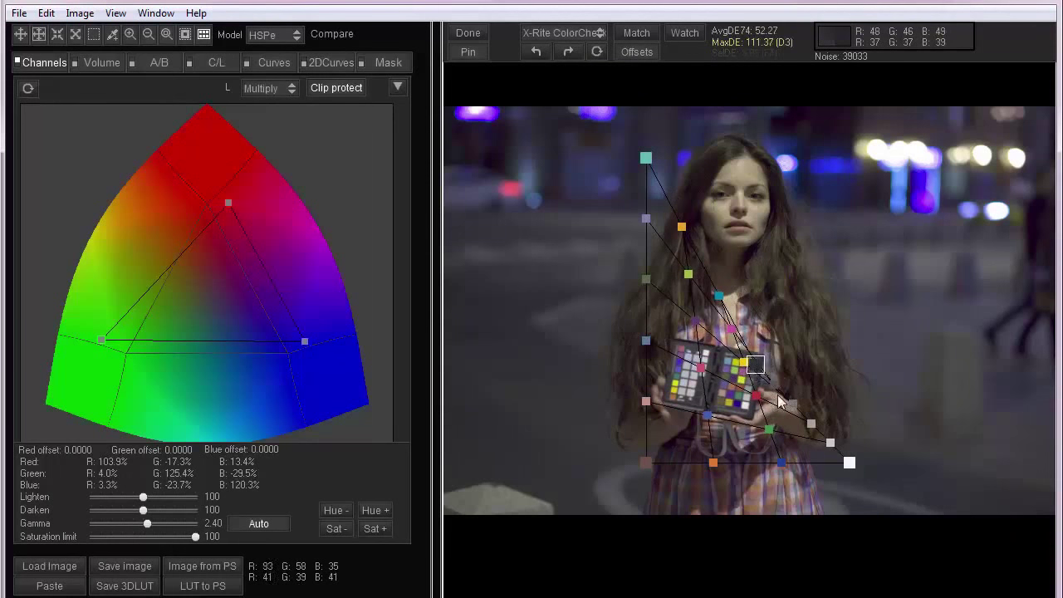
drag(849, 463, 744, 409)
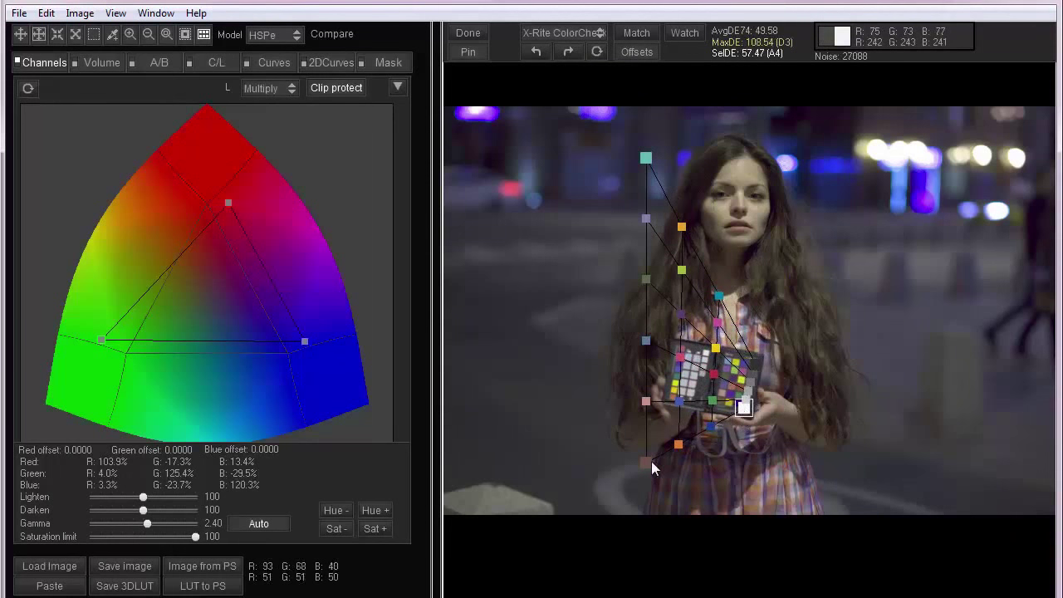
drag(651, 463, 716, 407)
drag(646, 157, 722, 356)
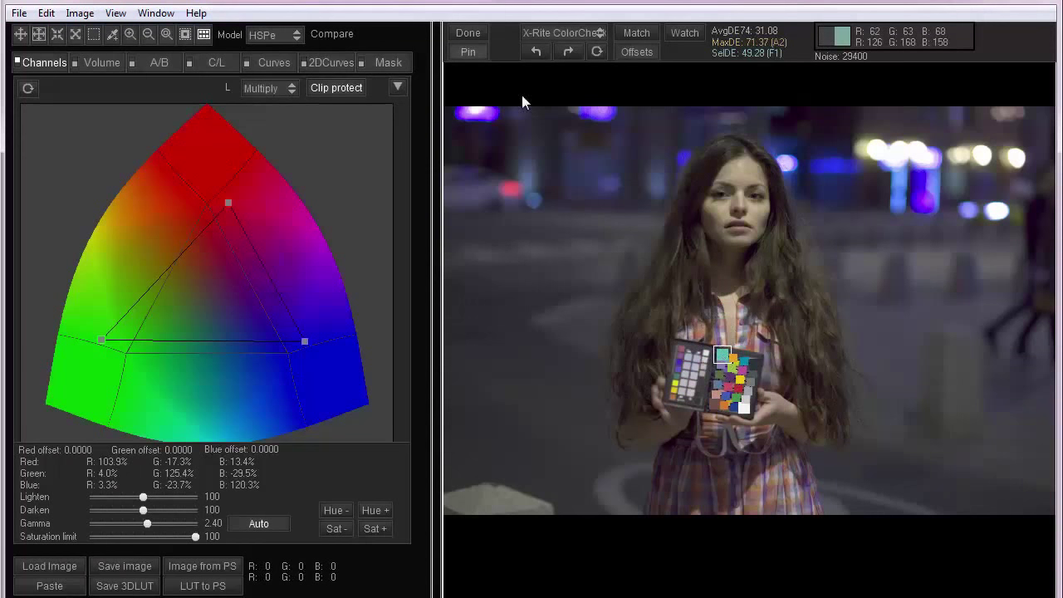
Zoom in and refine each grid corner onto its corner patch, giving average DE 19.60.
scroll(733, 407, up, 8)
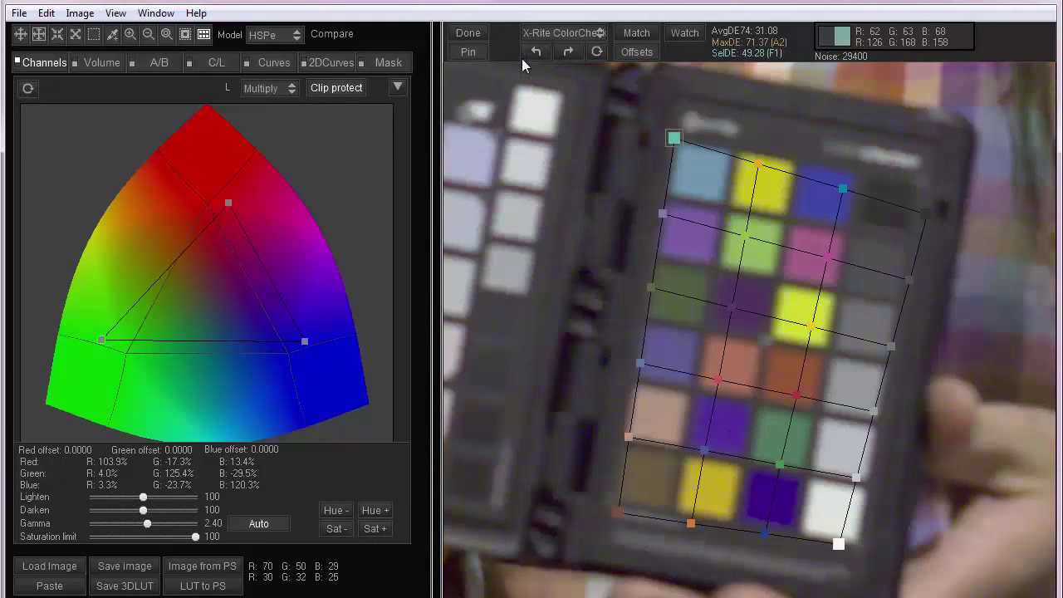
drag(682, 139, 702, 164)
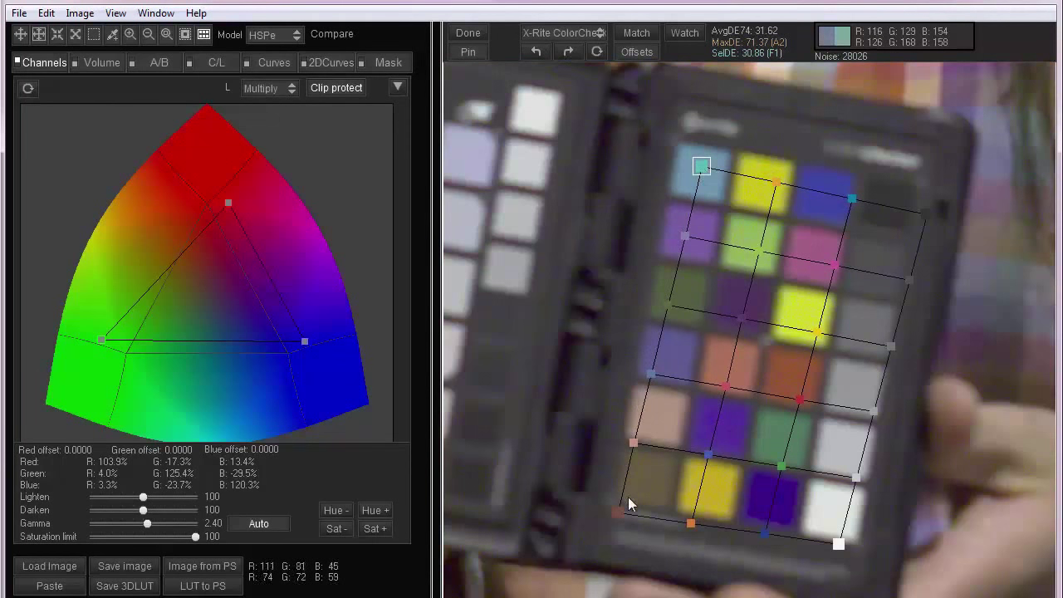
drag(618, 512, 643, 480)
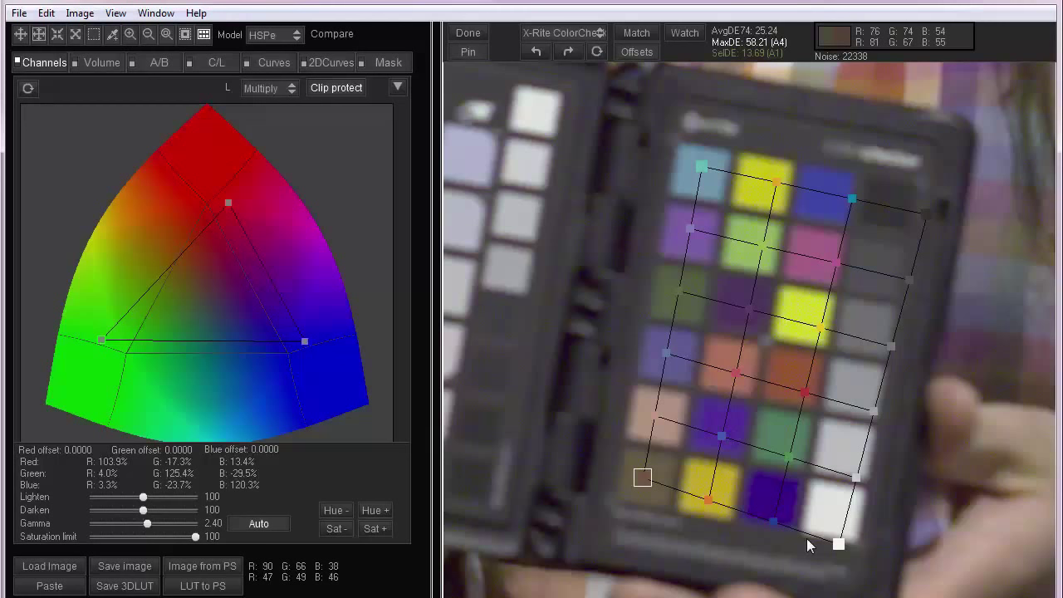
drag(810, 545, 806, 512)
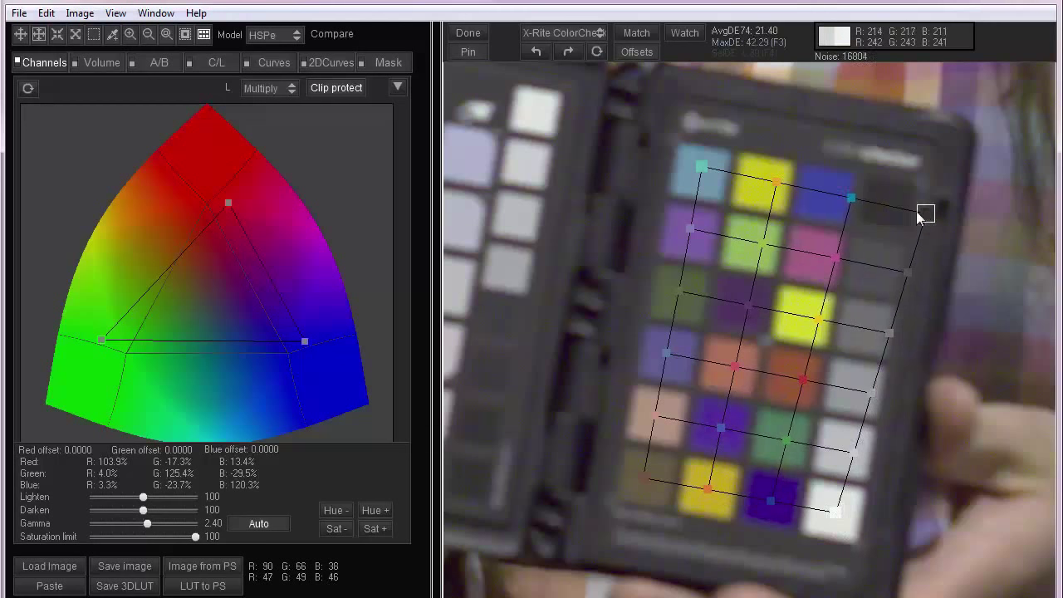
drag(918, 213, 880, 202)
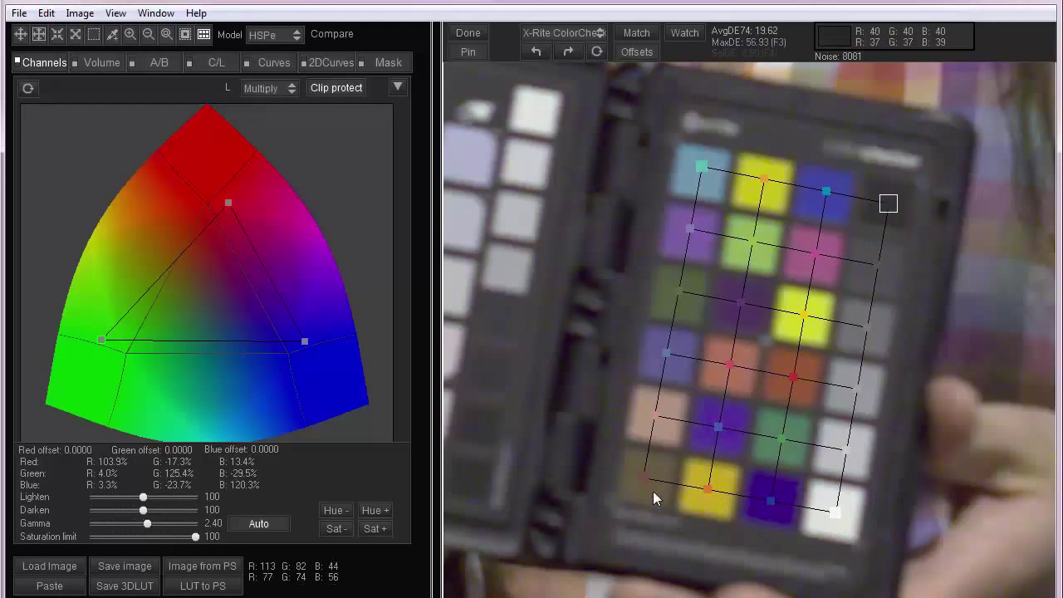
mouse_move(646, 479)
mouse_down()
mouse_move(641, 471)
mouse_move(649, 480)
mouse_up()
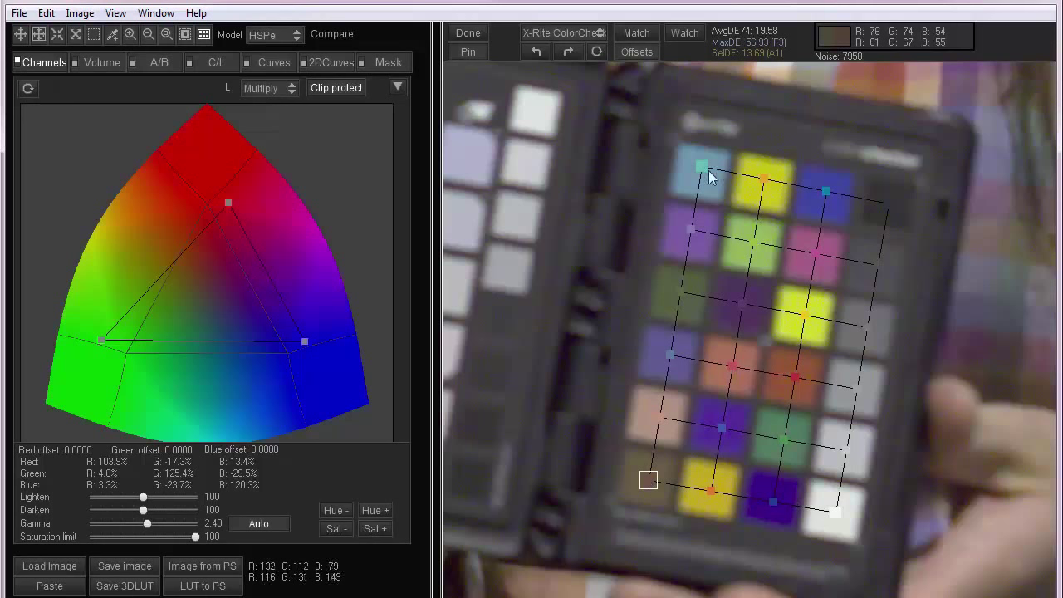
drag(708, 172, 706, 177)
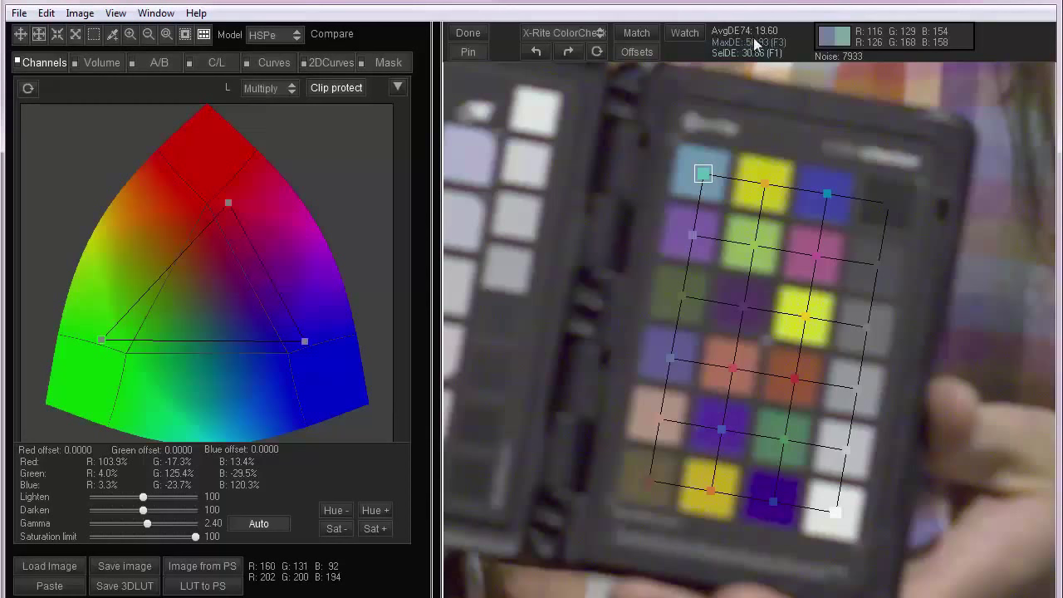
Match the chart to build the matrix (Red 125.3%, Green 146.4%, Blue 135.7%), then zoom out.
click(640, 32)
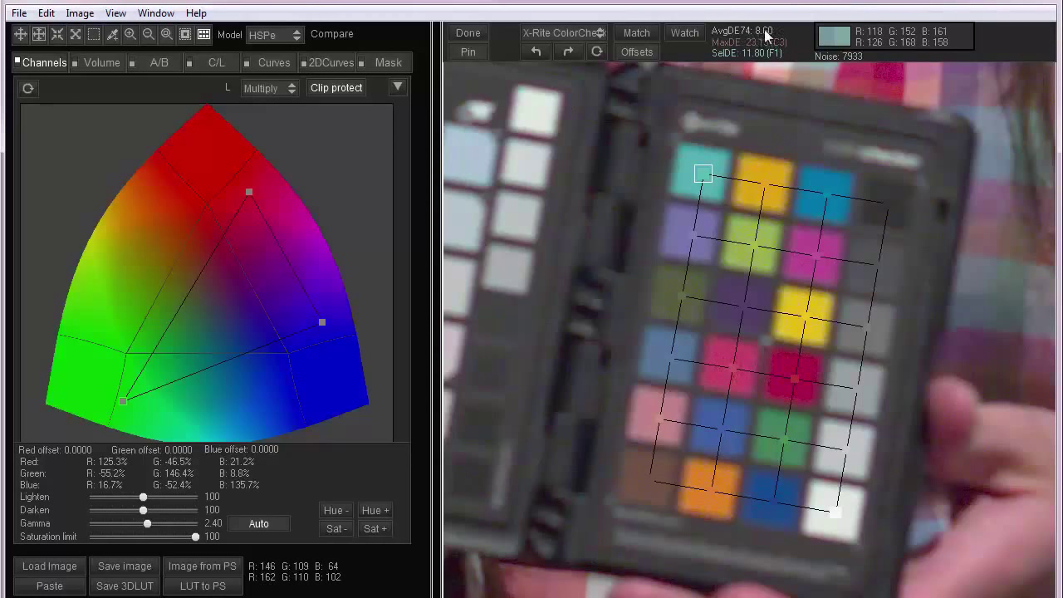
click(494, 35)
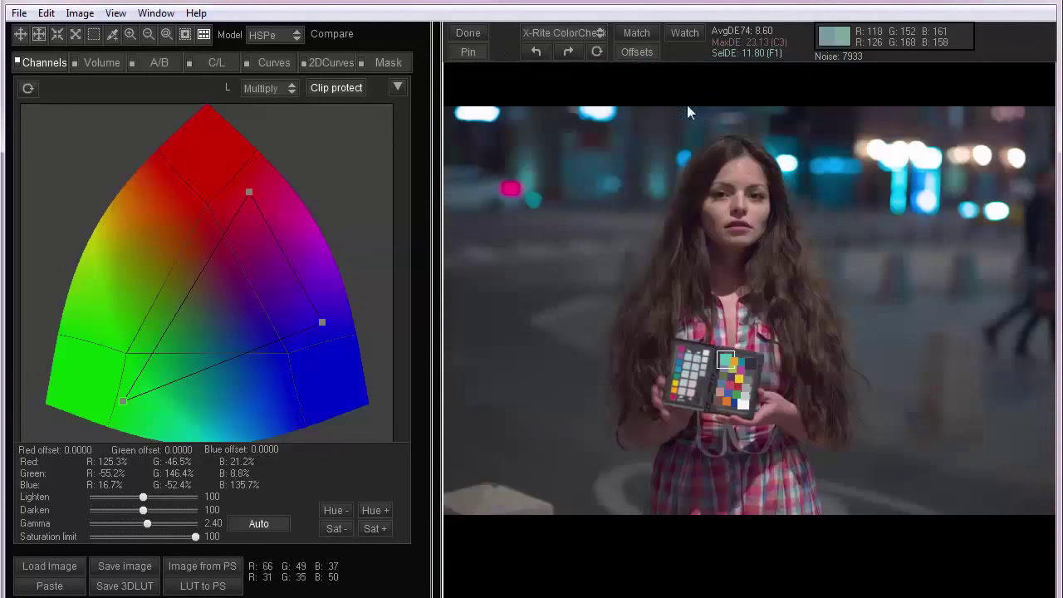
Finish chart matching and set the RAW colour space to ProPhoto in Preferences.
click(467, 32)
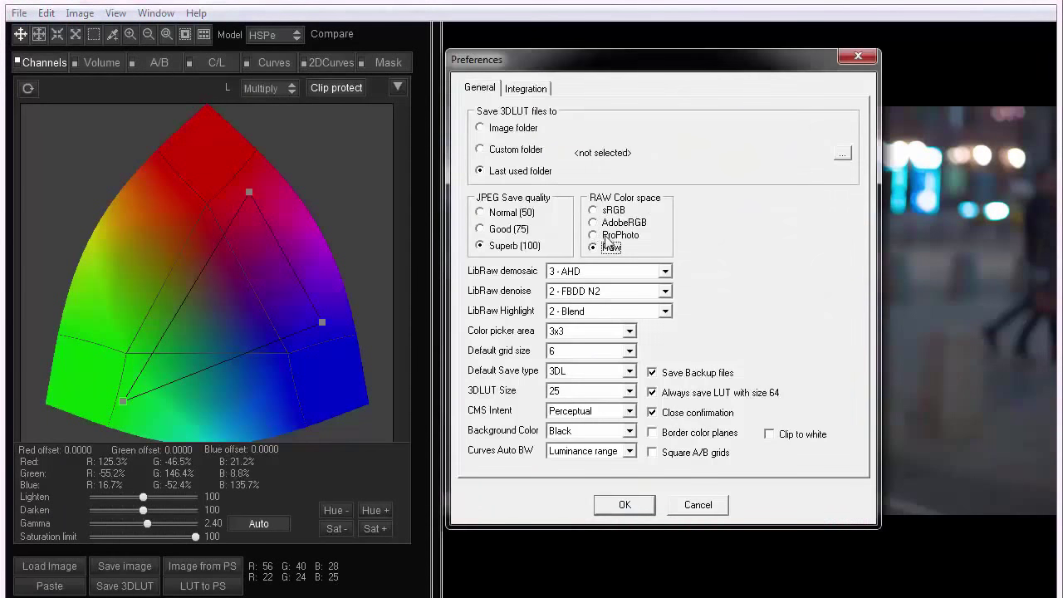
click(609, 236)
click(621, 502)
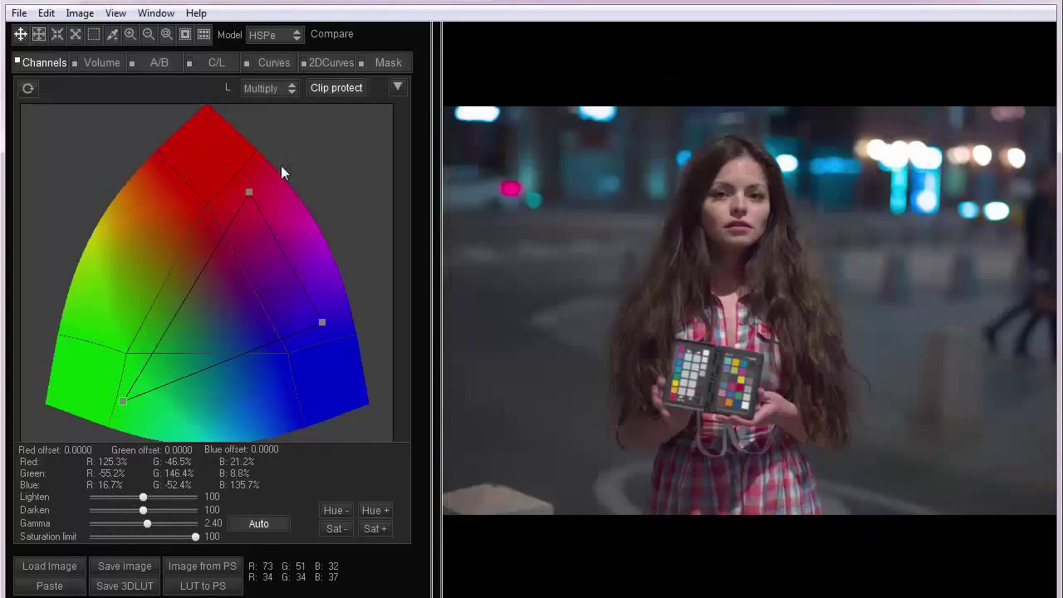
click(18, 13)
Open IMG_7211 into a new LUT and apply the LogC log conversion on the A/B panel.
click(43, 34)
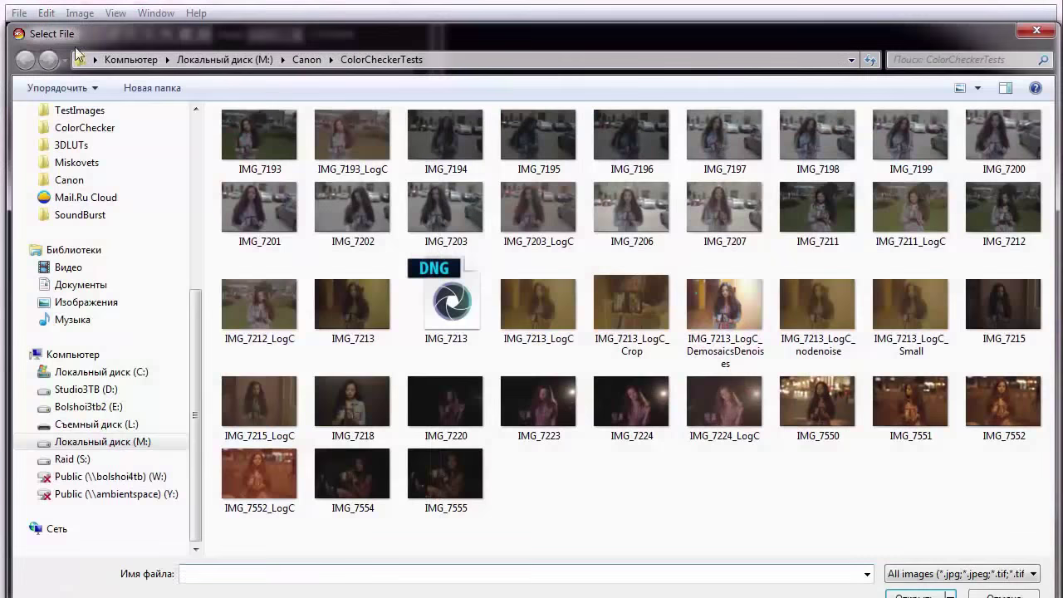
double_click(831, 208)
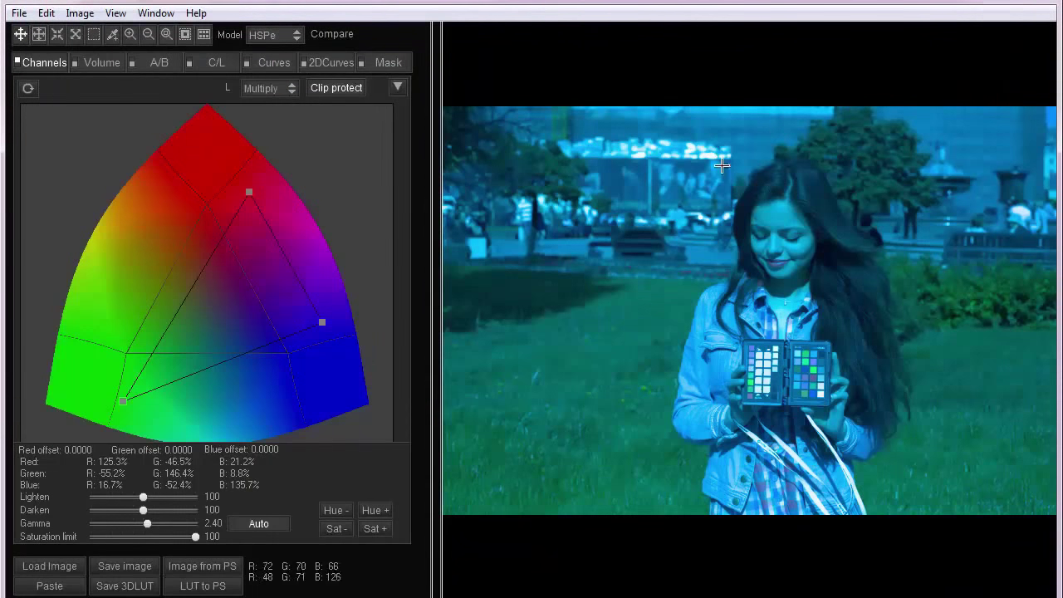
click(631, 317)
click(157, 62)
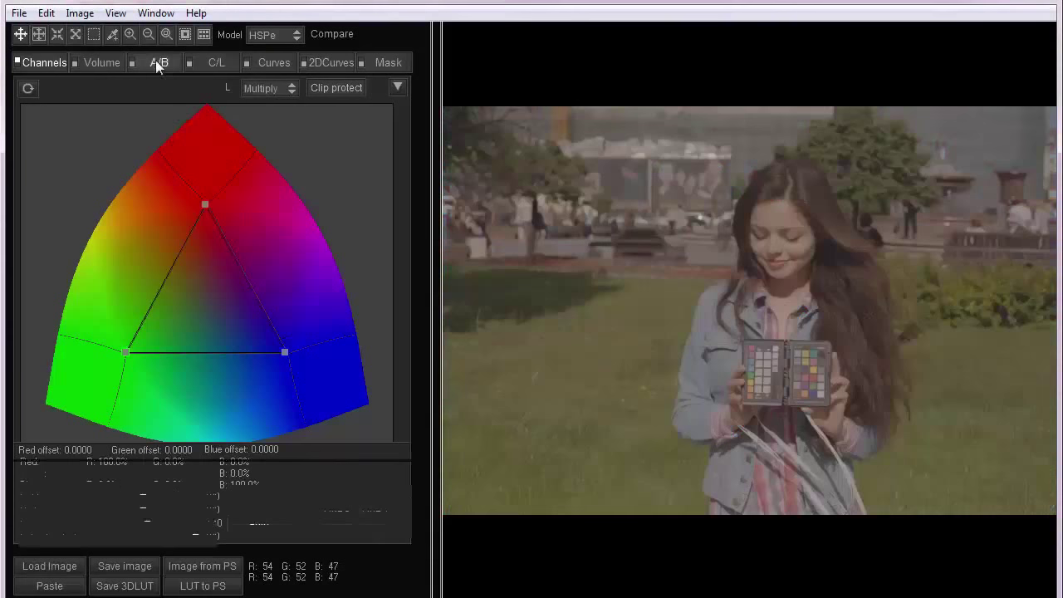
click(308, 475)
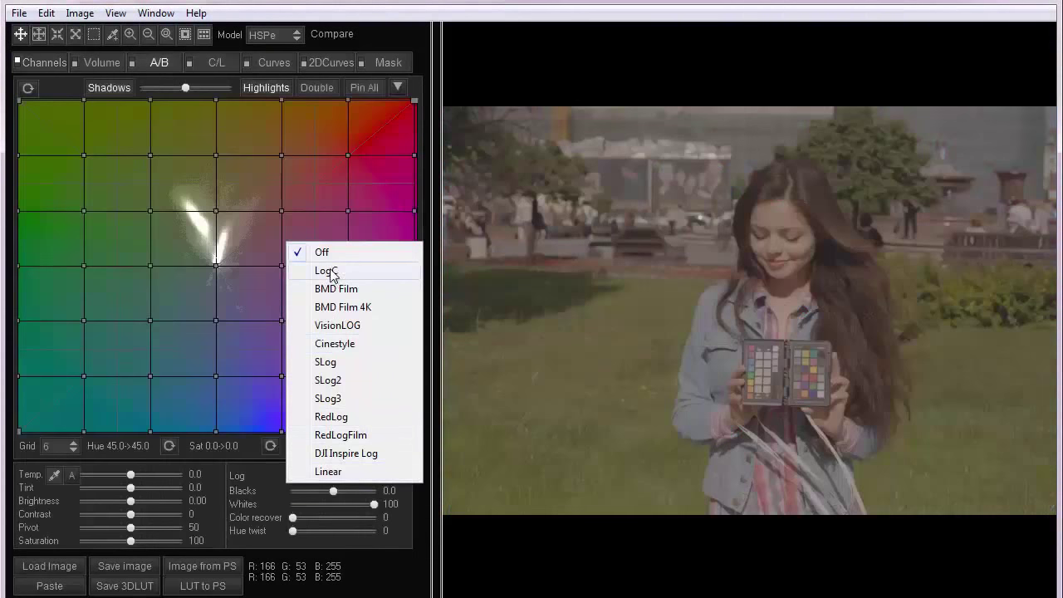
click(328, 271)
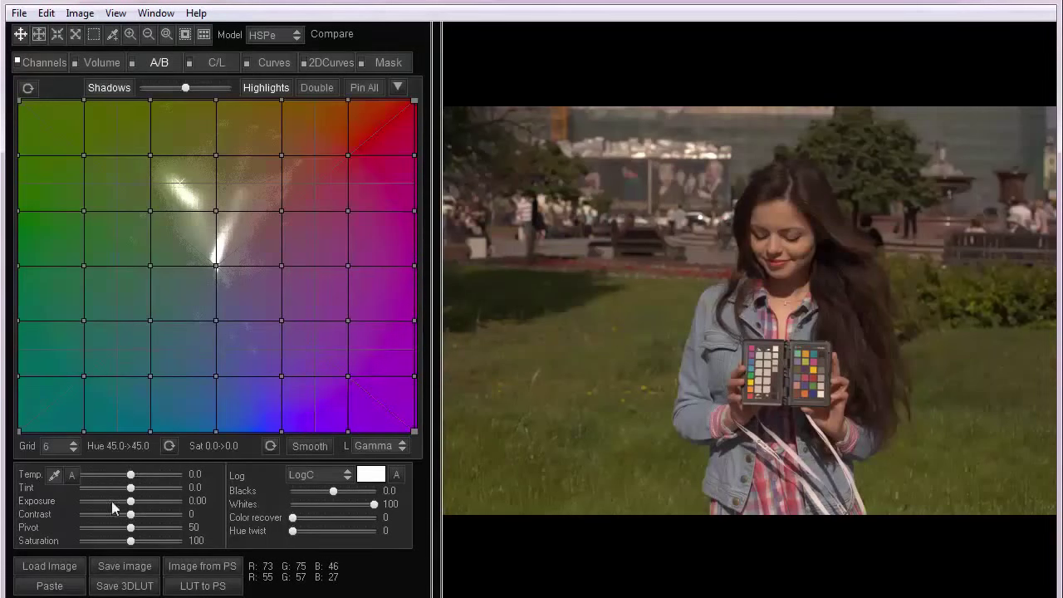
scroll(839, 349, up, 3)
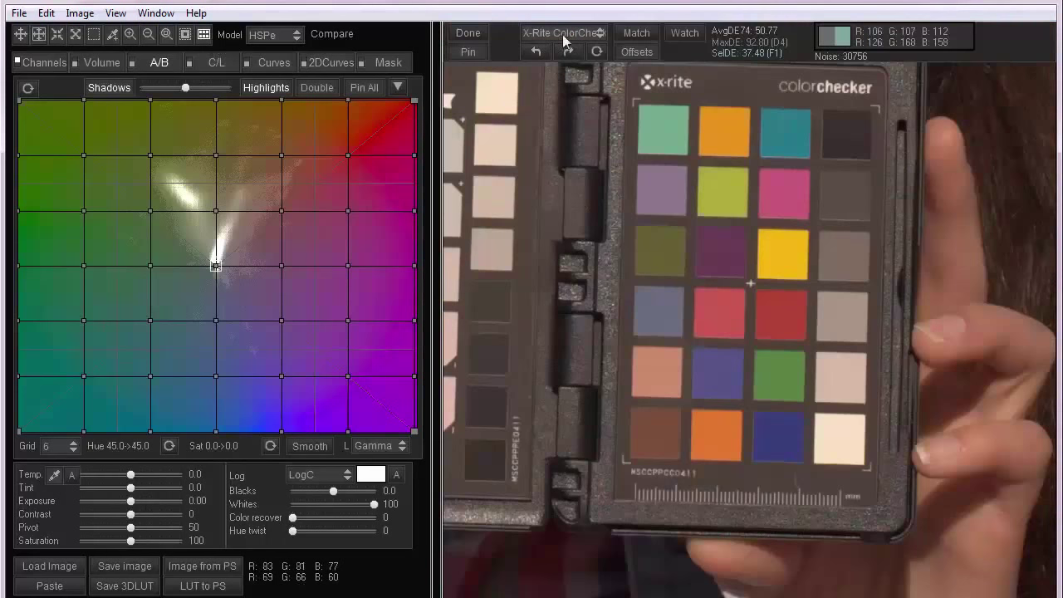
Fit the grid corners onto the ColorChecker patches and match, reaching average DE 2.39, max 4.52.
click(534, 51)
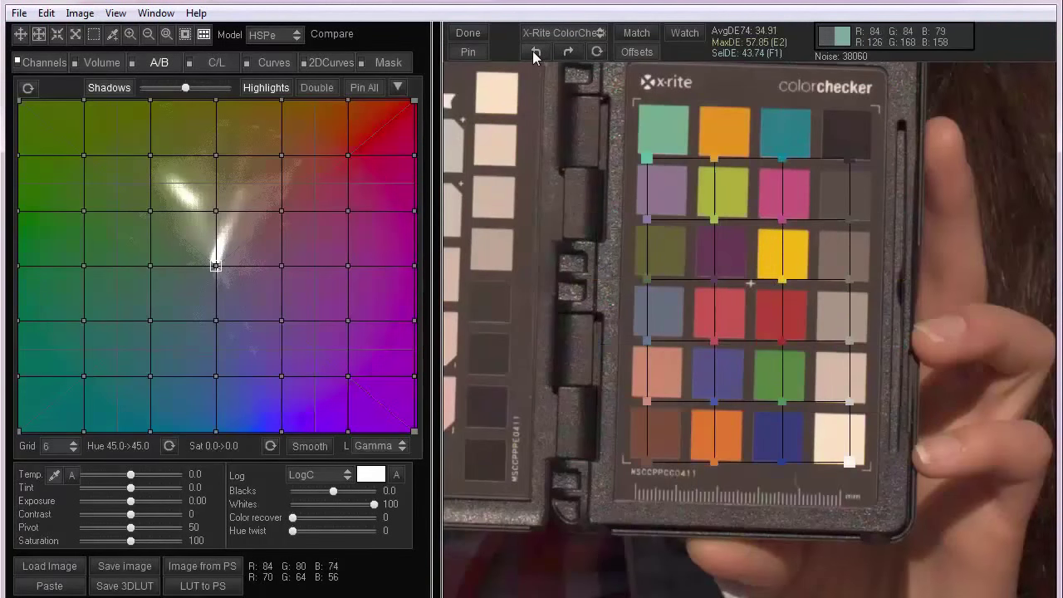
drag(642, 150, 658, 122)
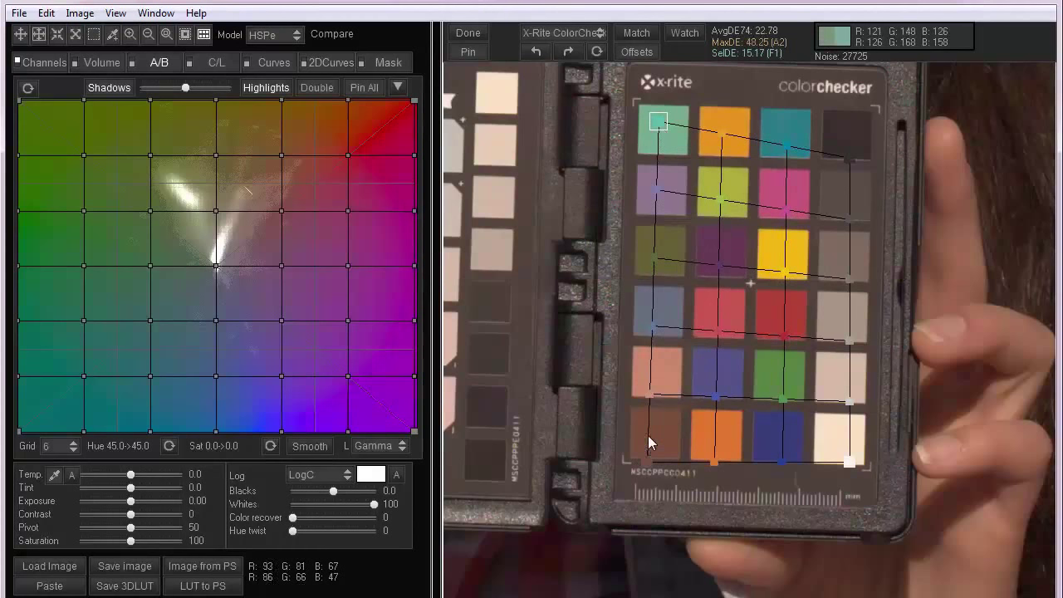
drag(649, 459, 653, 434)
drag(849, 462, 844, 442)
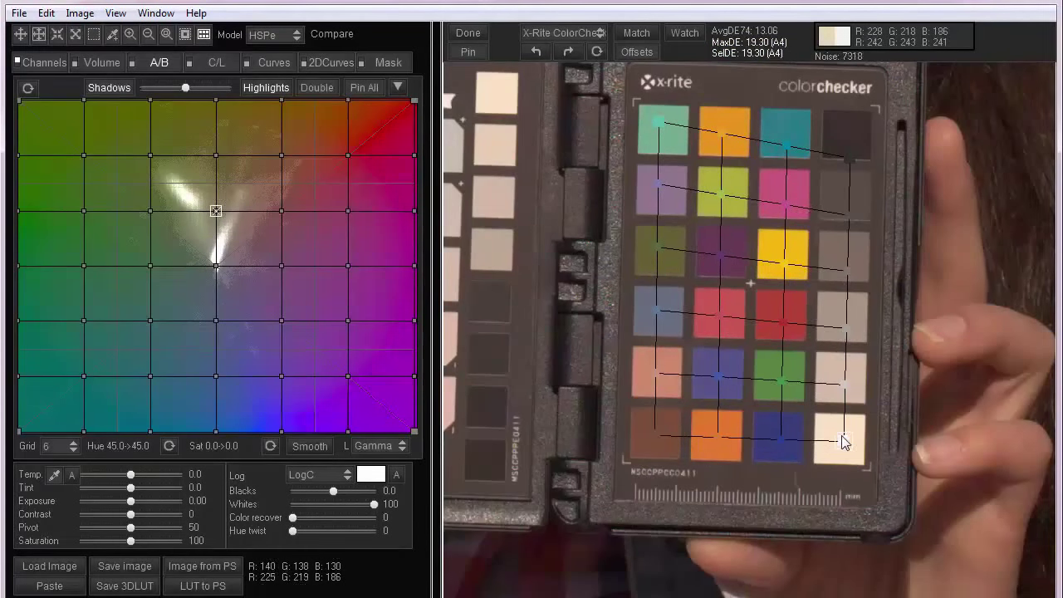
drag(849, 158, 851, 137)
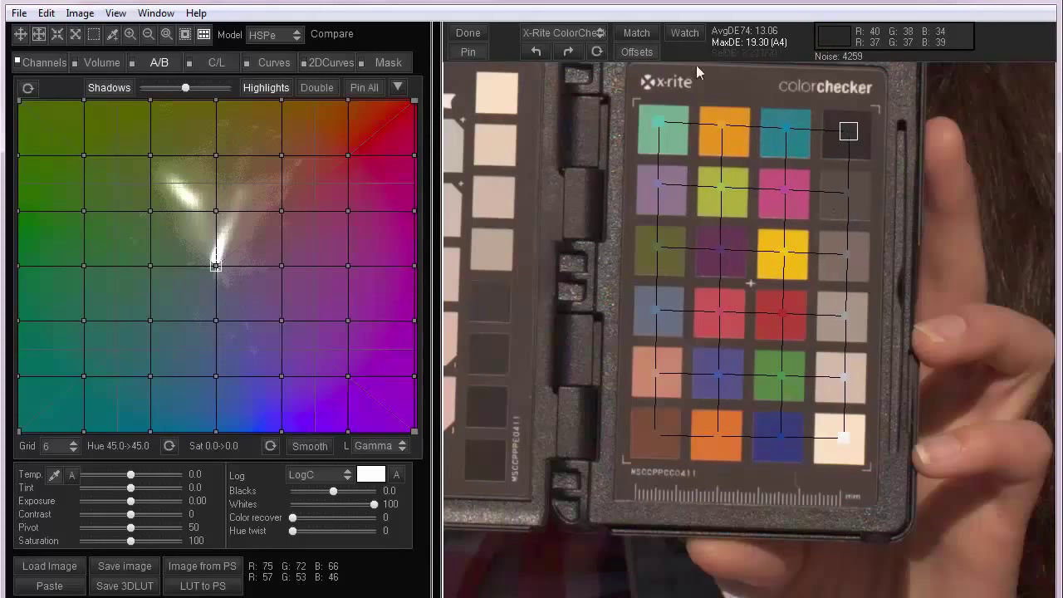
click(642, 37)
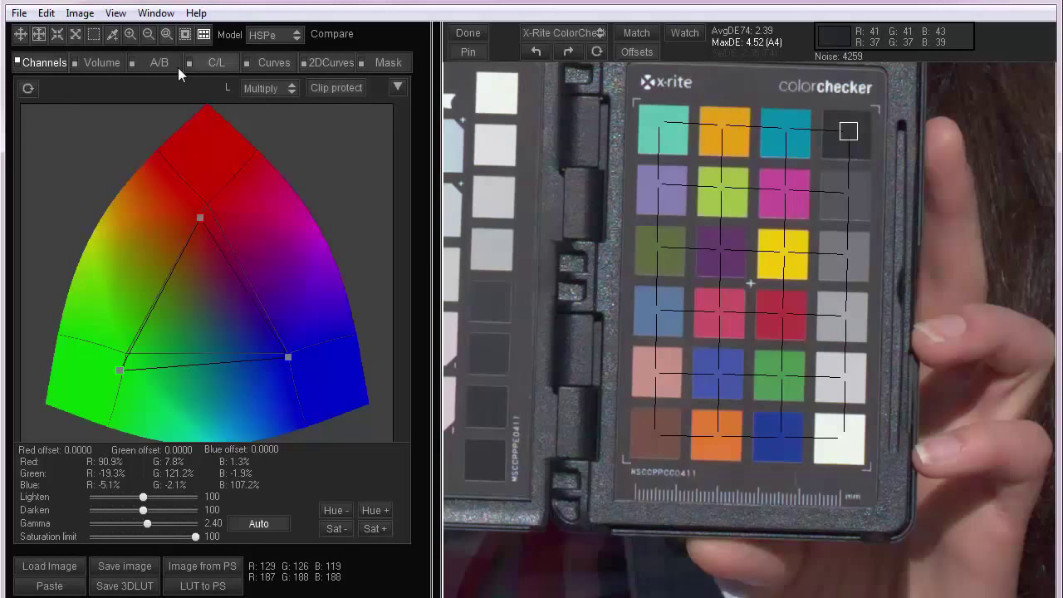
Compare the park portrait with the channel-mixer correction off and on, ending on the A/B grid.
click(16, 65)
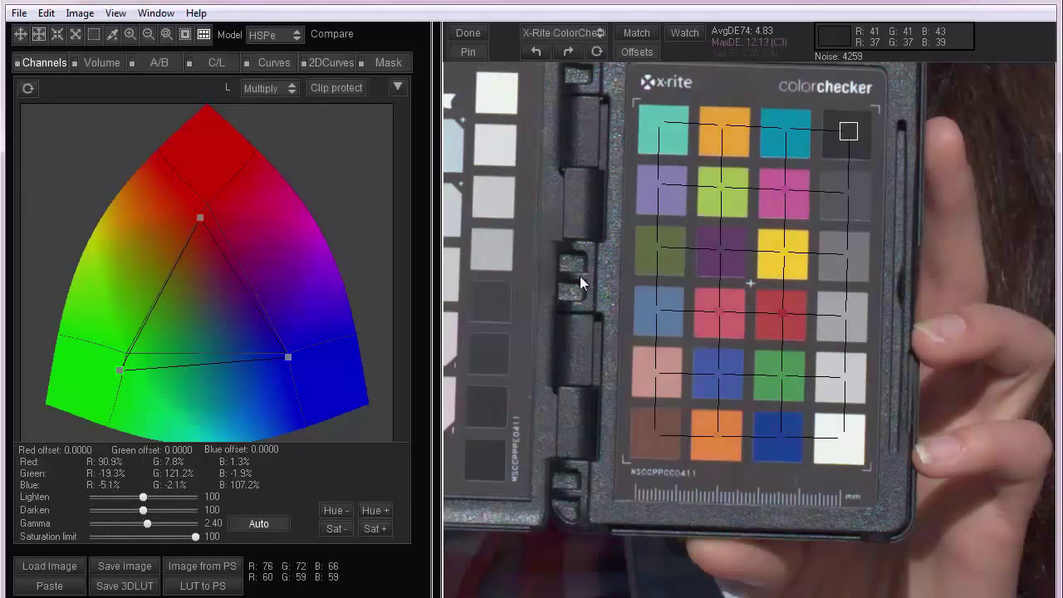
click(16, 62)
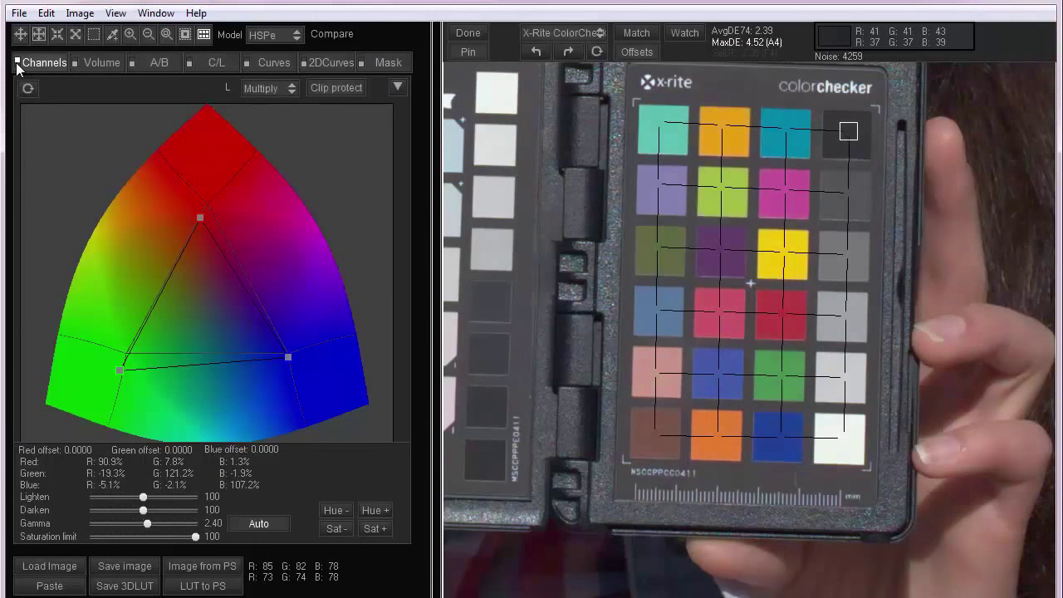
click(159, 62)
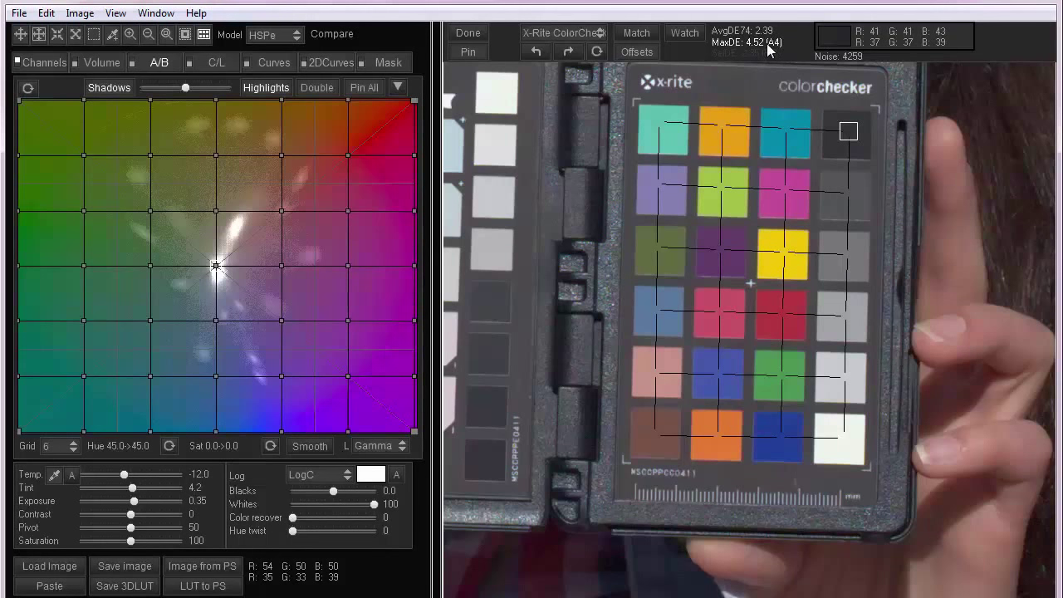
Finish the current chart matching and open the hallway frame IMG_7213.
click(467, 32)
click(19, 14)
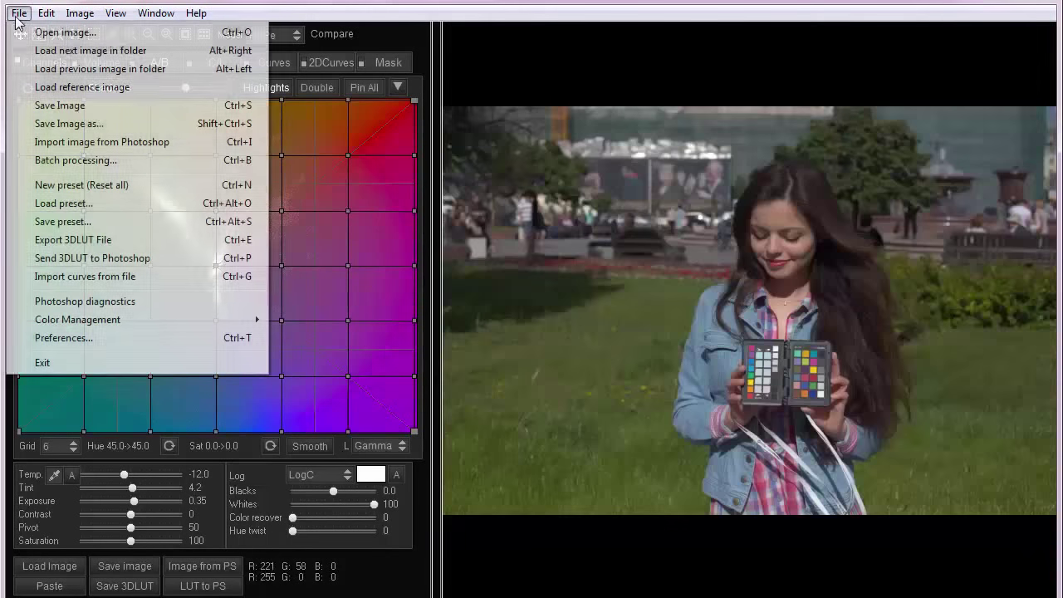
click(50, 31)
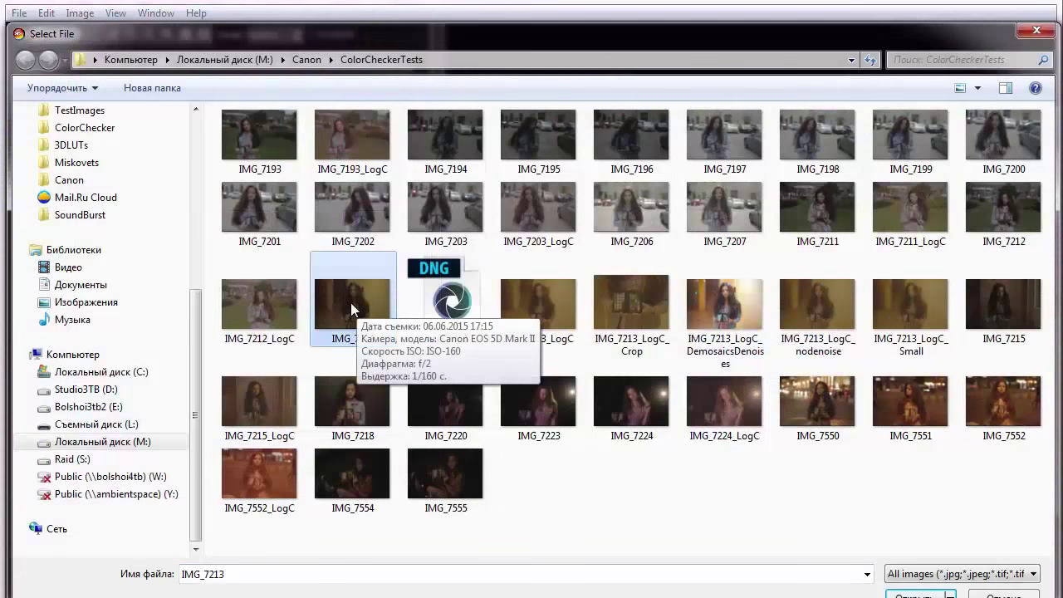
double_click(350, 303)
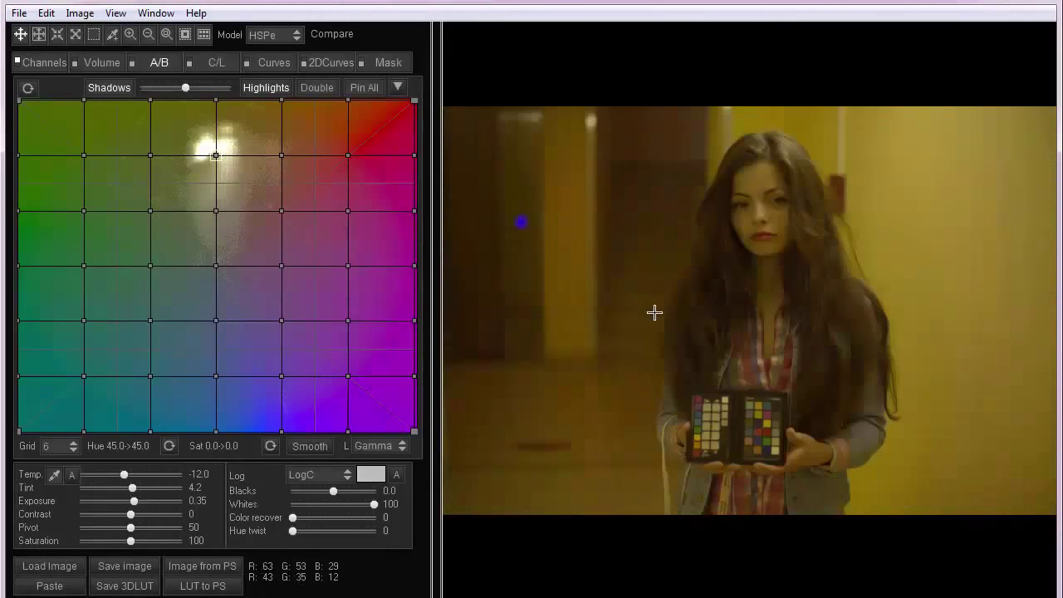
Fit the ColorChecker grid onto the hallway chart's patches and match, reaching average DE 4.29.
click(656, 310)
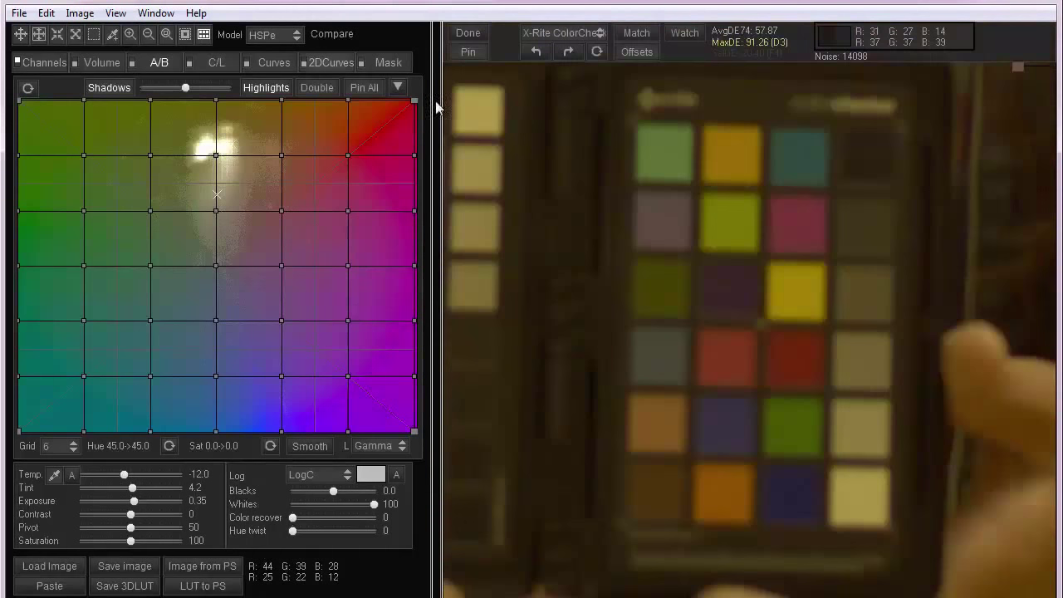
click(597, 52)
click(537, 52)
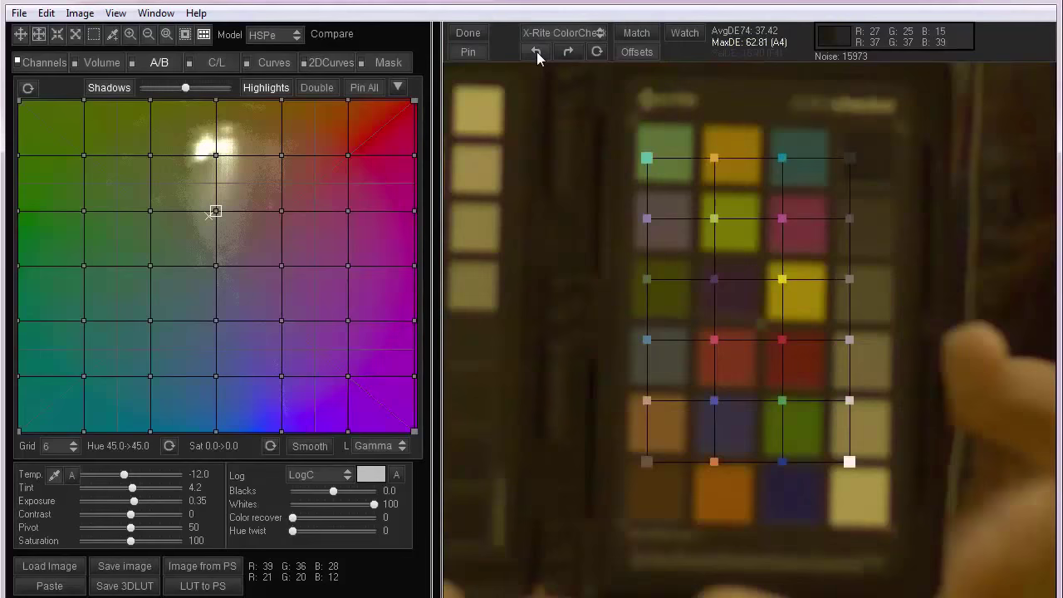
mouse_move(647, 158)
mouse_down()
mouse_move(676, 142)
mouse_move(664, 153)
mouse_up()
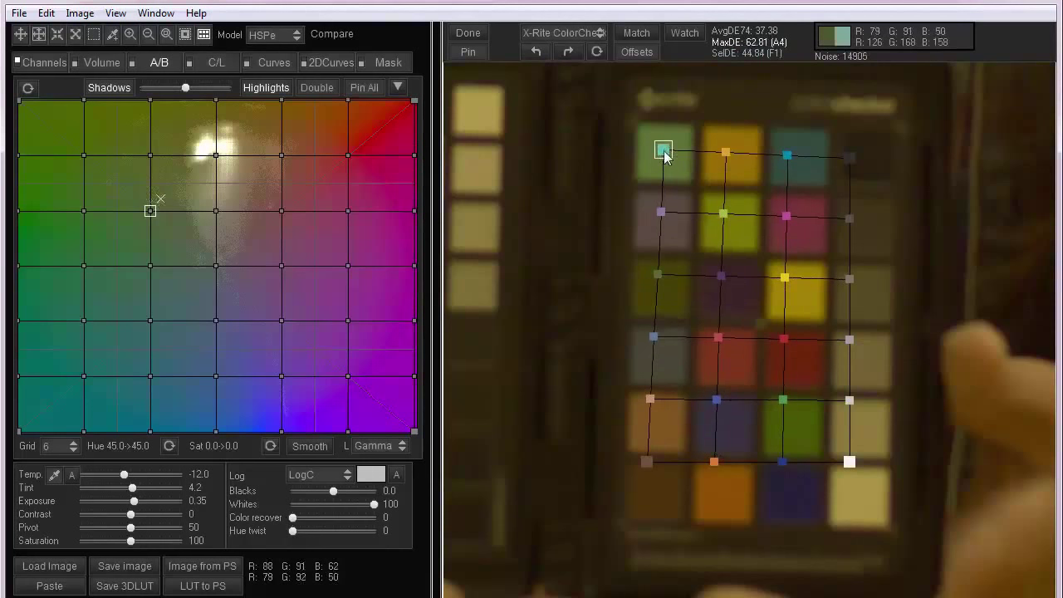
drag(649, 465, 656, 492)
drag(851, 467, 864, 496)
drag(849, 156, 872, 153)
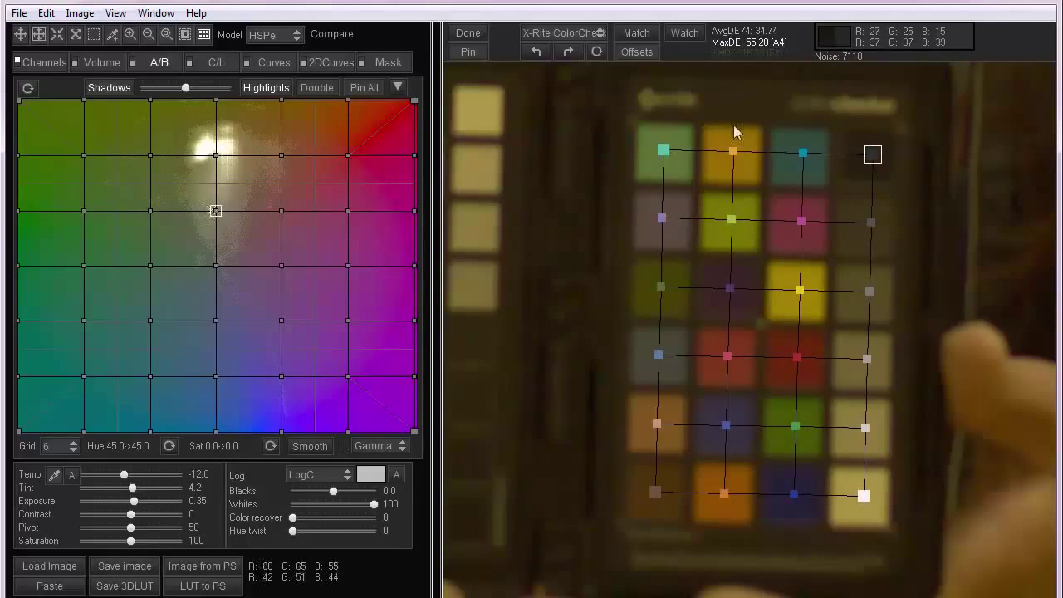
click(641, 35)
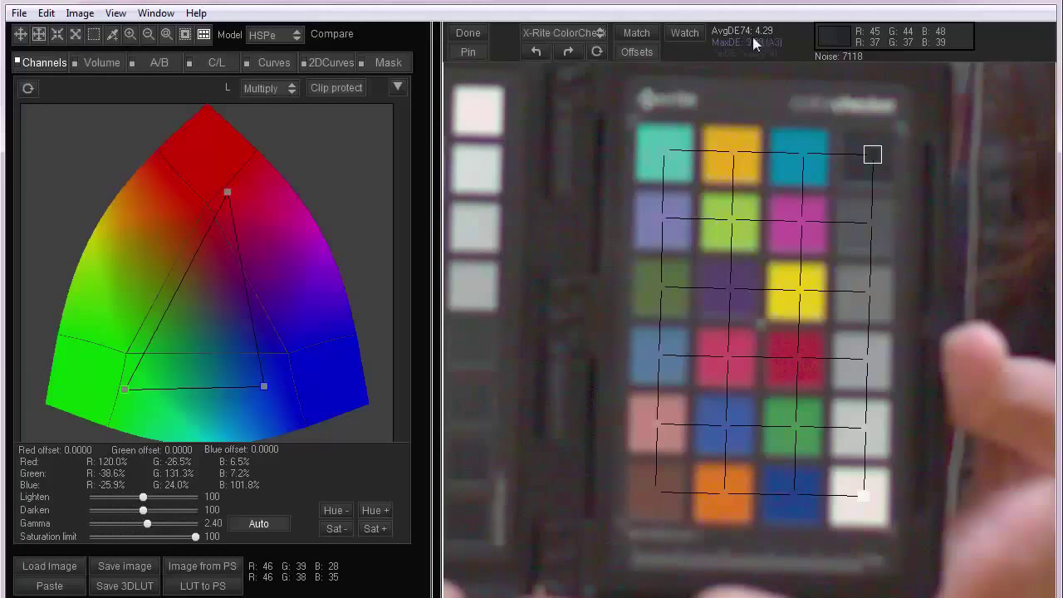
Finish ColorChecker matching to view the whole hallway frame with Red 120.0%, Green 131.3%, Blue 101.8%.
click(481, 37)
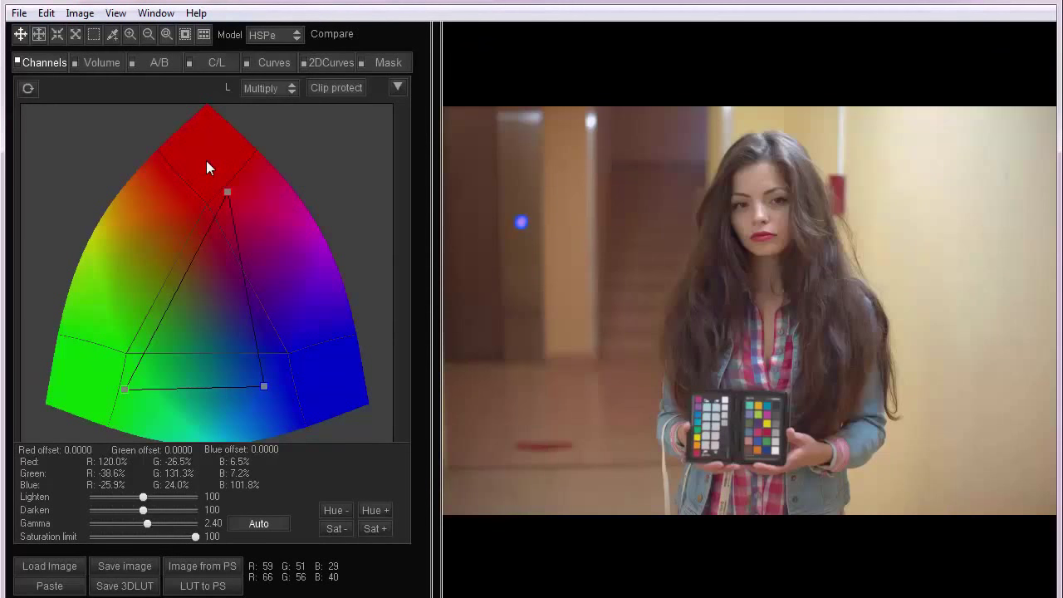
Show the A/B colour grid and review the log decoding curves, leaving Log on LogC.
click(157, 64)
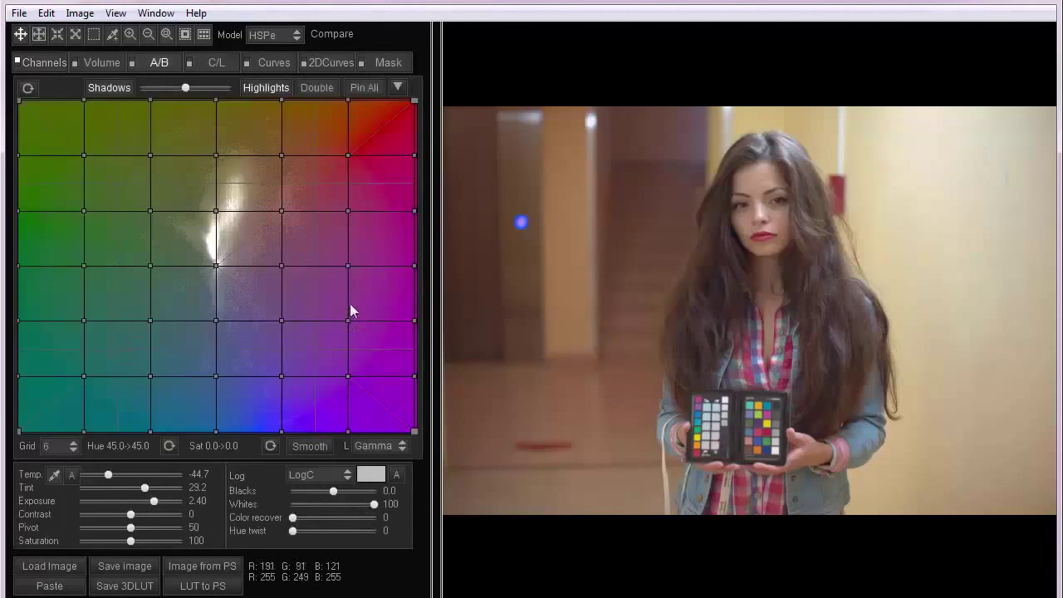
click(326, 481)
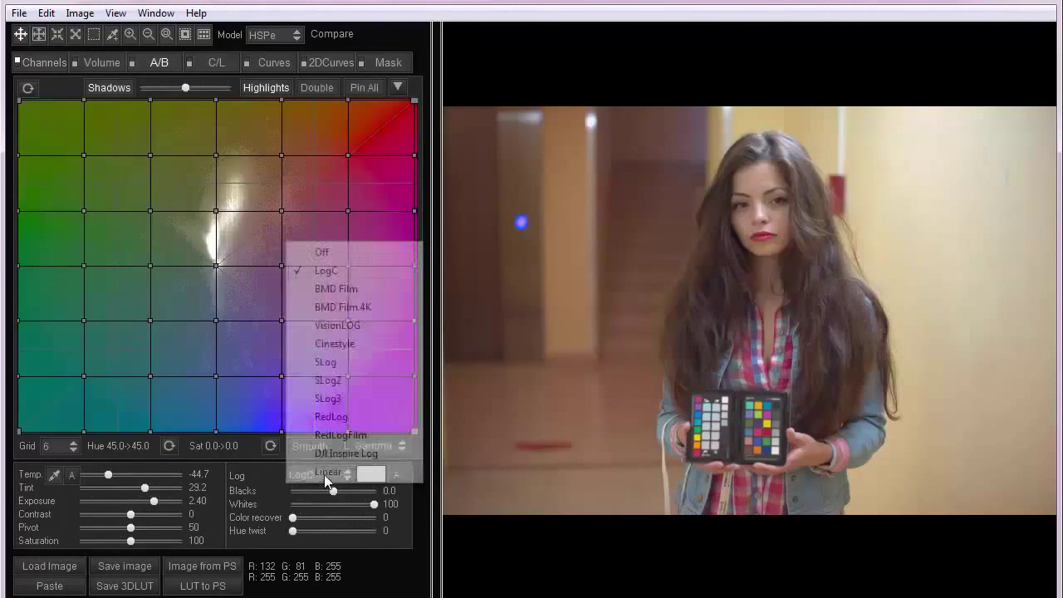
click(324, 271)
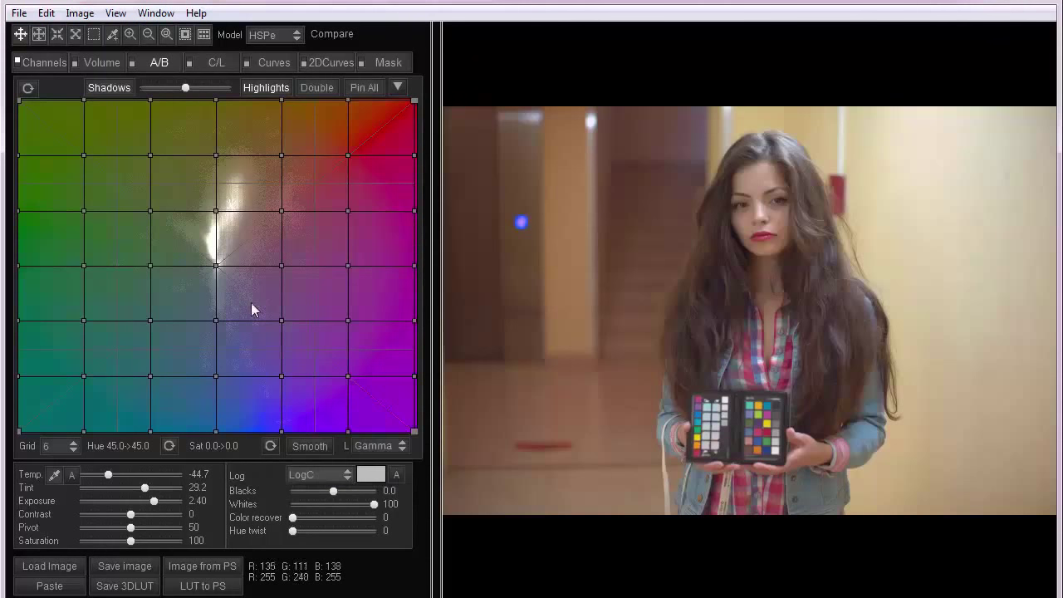
click(317, 474)
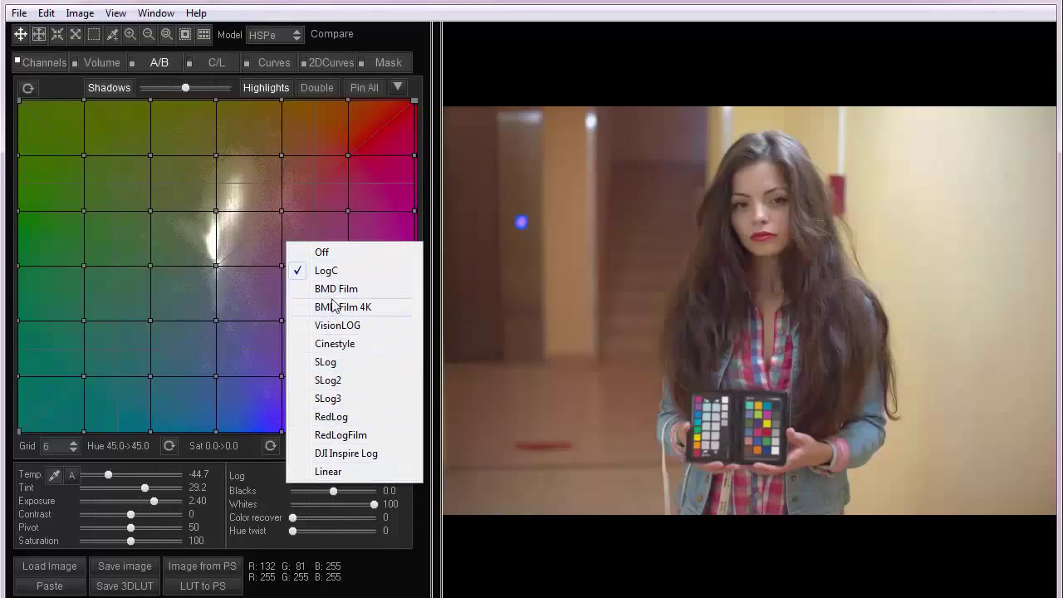
click(303, 472)
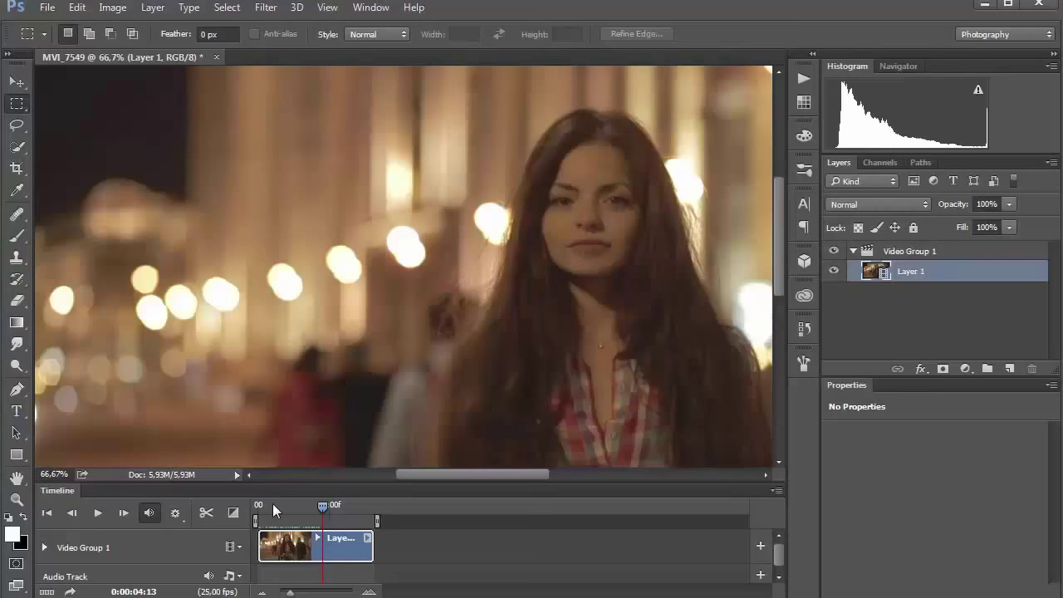
Play the MVI_7549 clip from near its start, fitted to the window, then stop it.
click(270, 504)
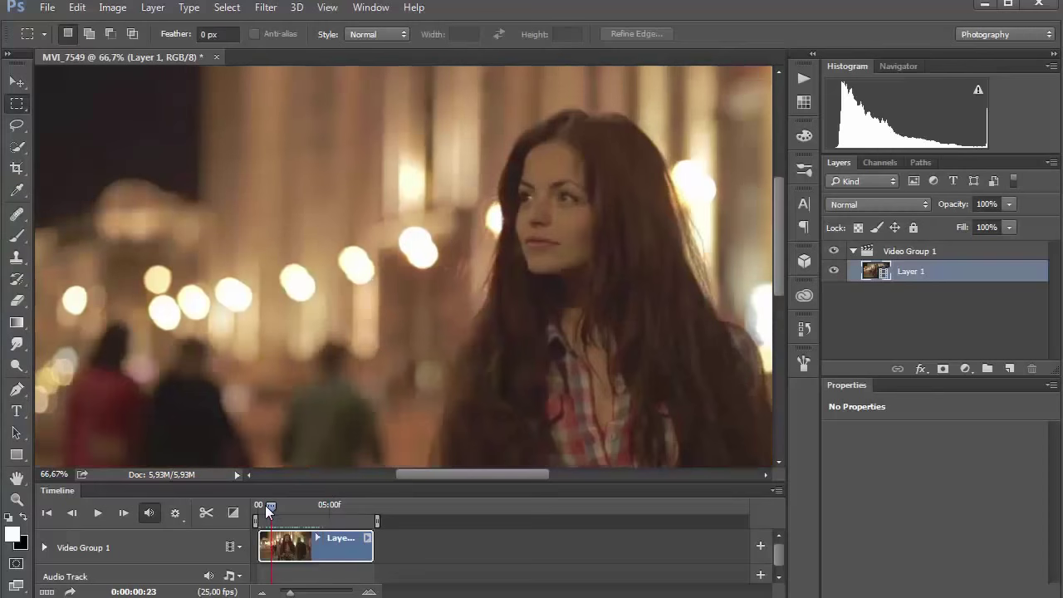
key(space)
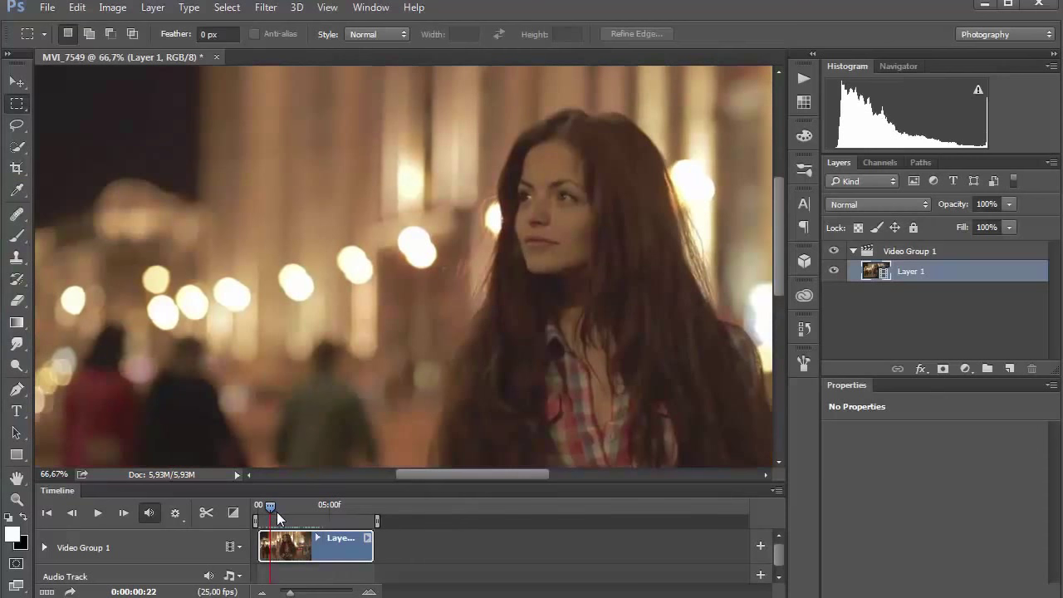
key(ctrl+0)
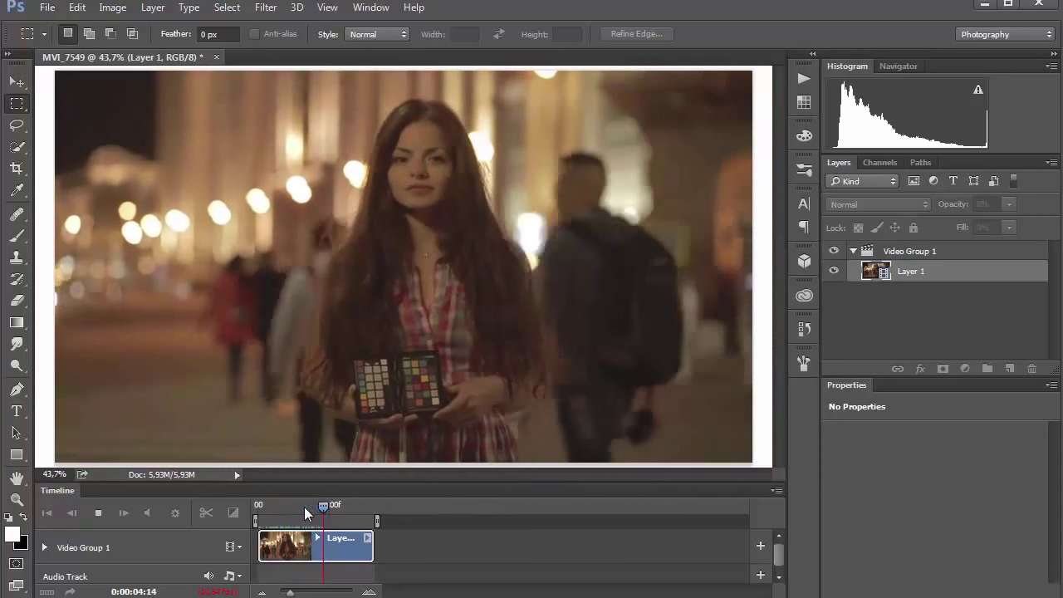
key(space)
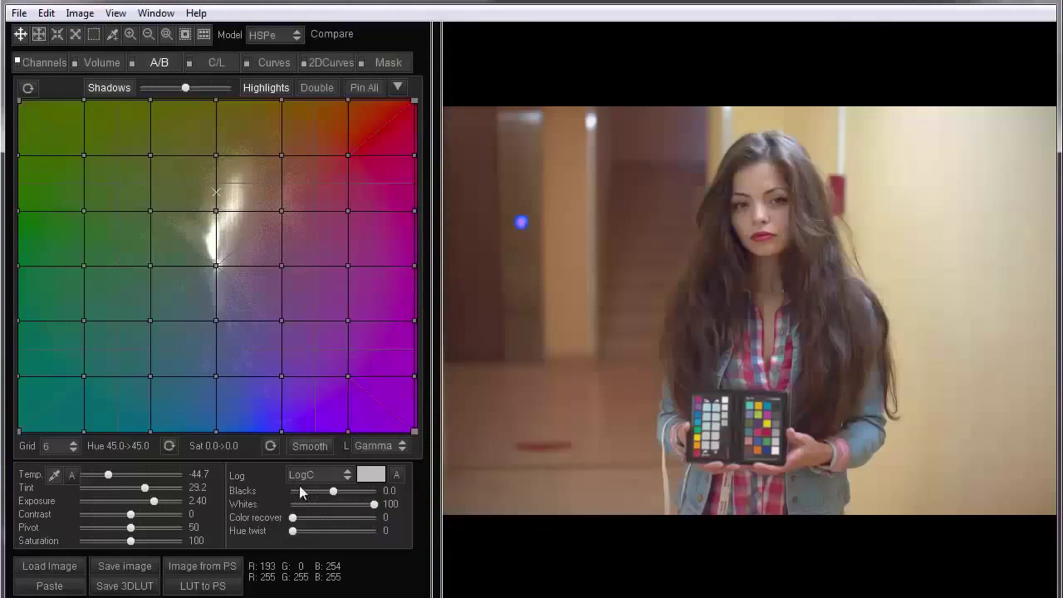
Import the night-street frame from Photoshop into a new LUT and set Log to Cinestyle.
click(220, 566)
click(629, 320)
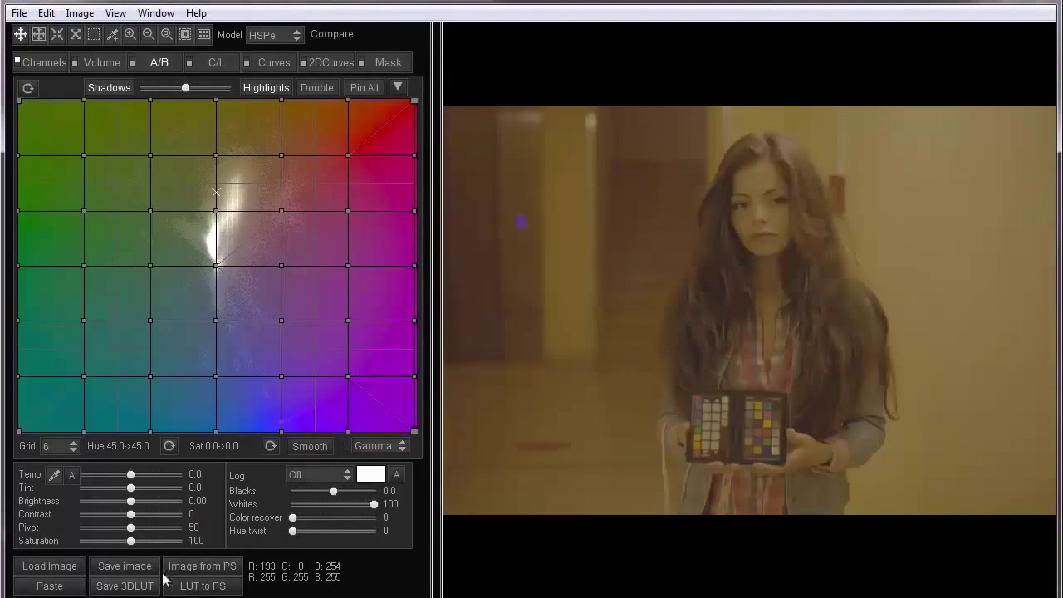
click(207, 569)
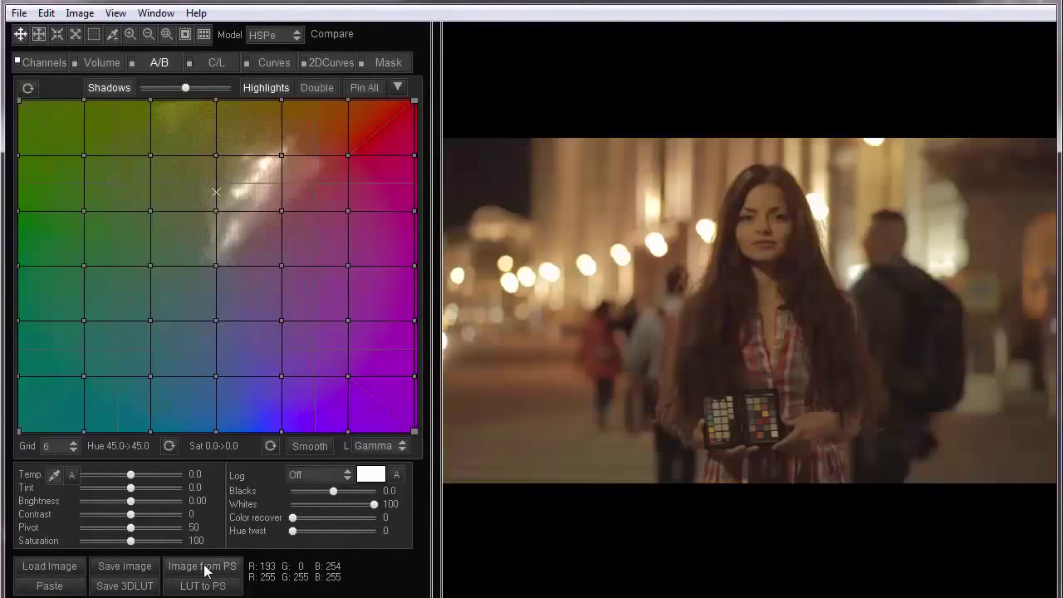
click(320, 474)
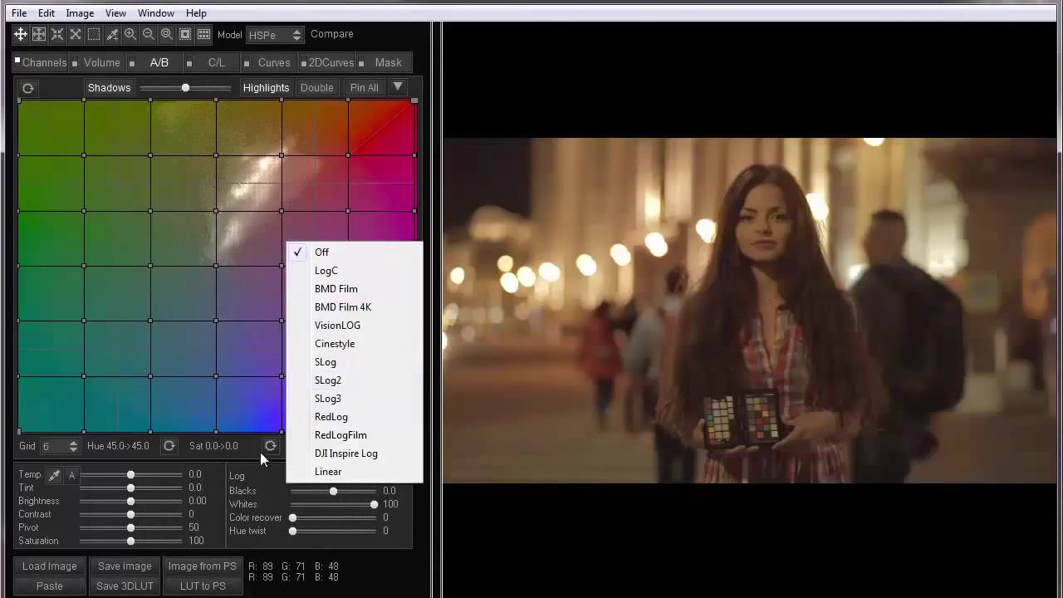
click(252, 482)
click(324, 471)
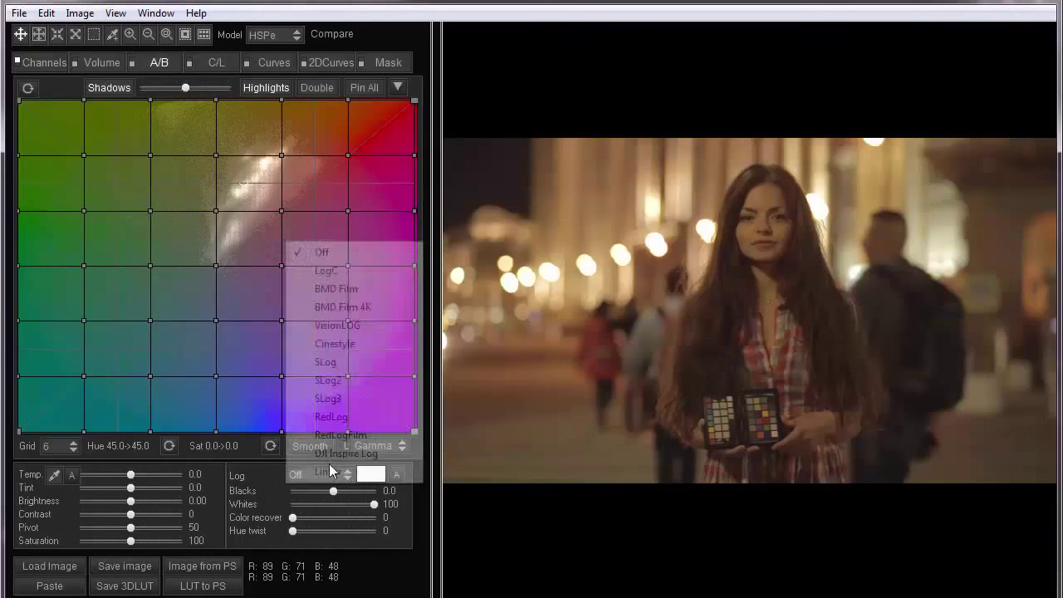
click(352, 343)
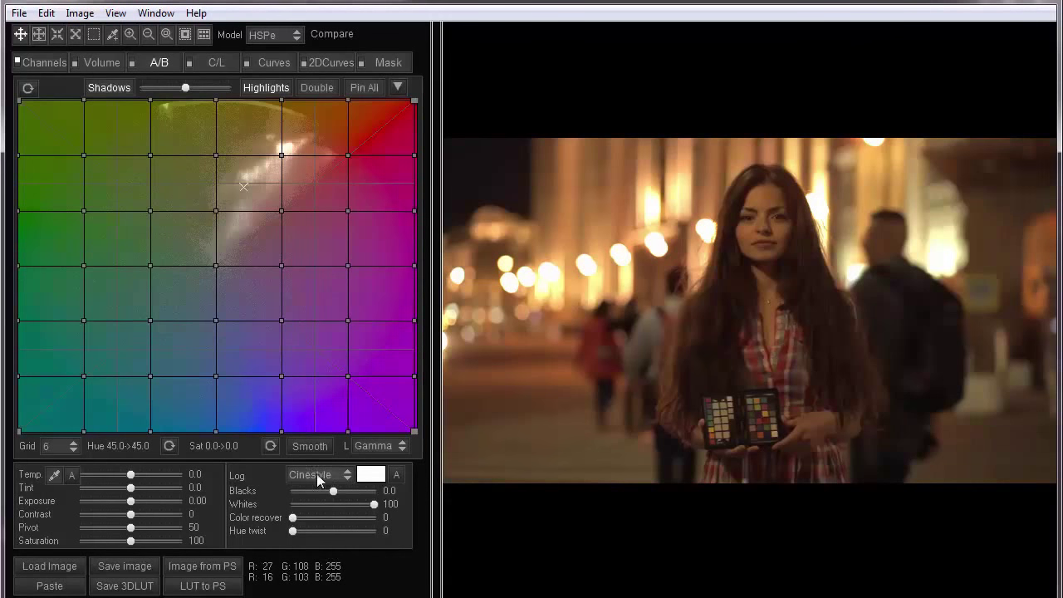
Zoom the preview onto the colour chart and overlay the ColorChecker patch grid.
scroll(836, 316, up, 3)
drag(772, 416, 586, 221)
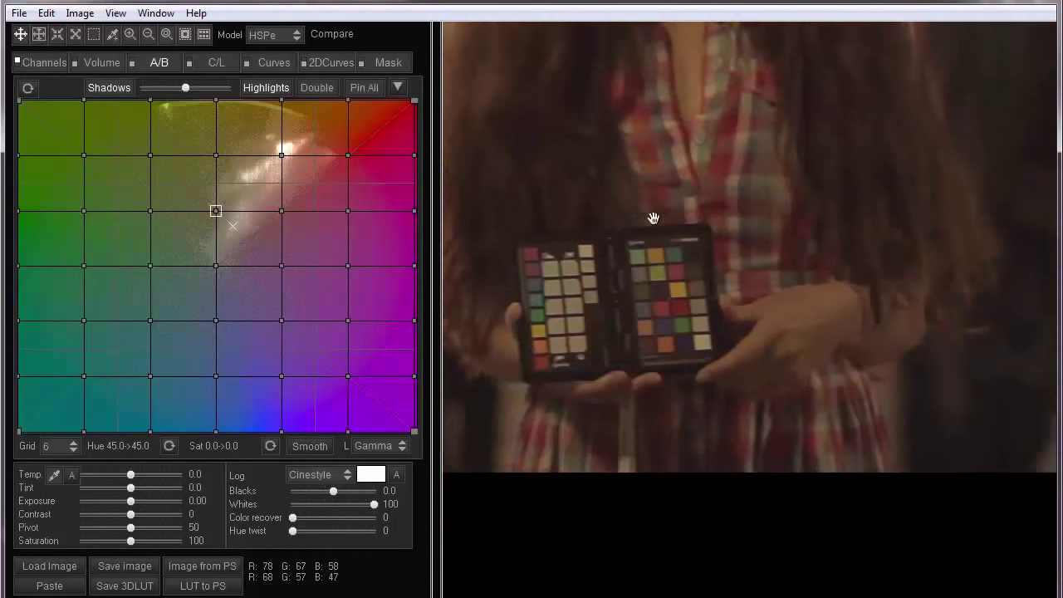
scroll(457, 213, up, 1)
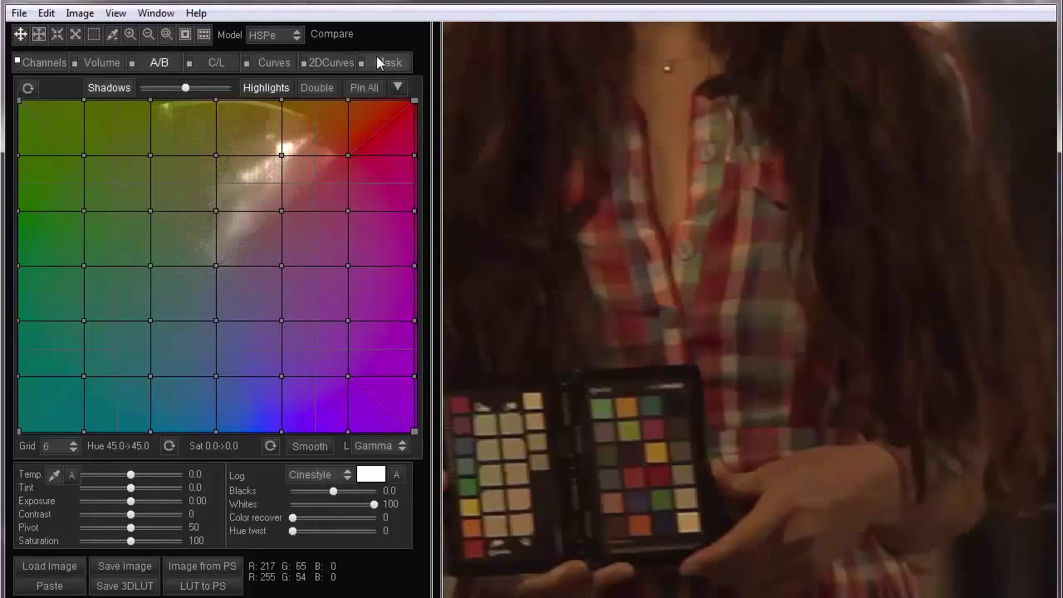
click(203, 34)
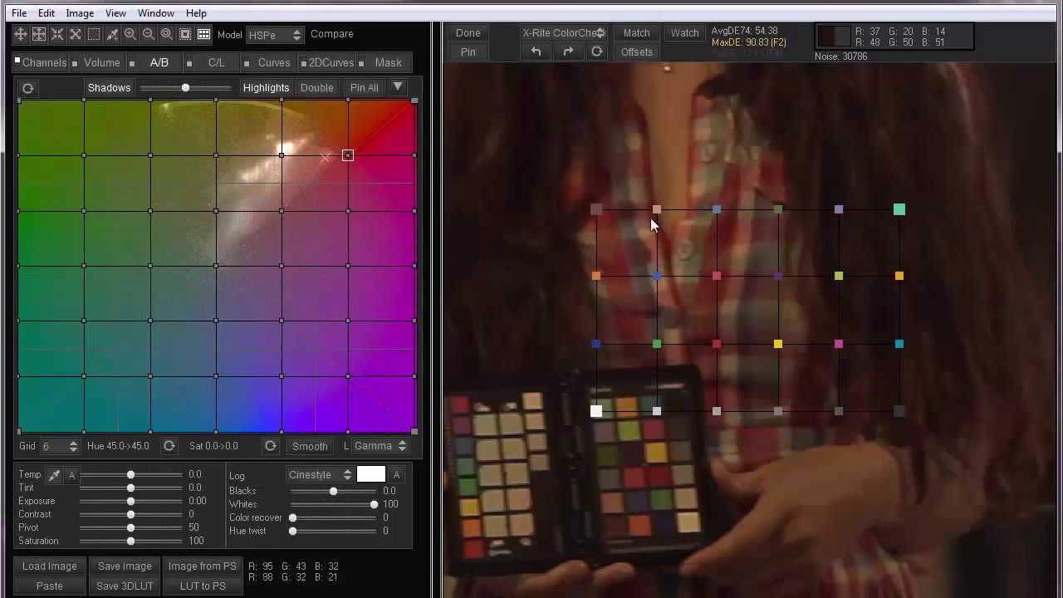
Align the patch grid's four corners with the chart's corner patches.
drag(601, 214, 614, 209)
drag(597, 410, 688, 528)
drag(614, 209, 616, 527)
drag(899, 210, 601, 410)
drag(899, 411, 672, 405)
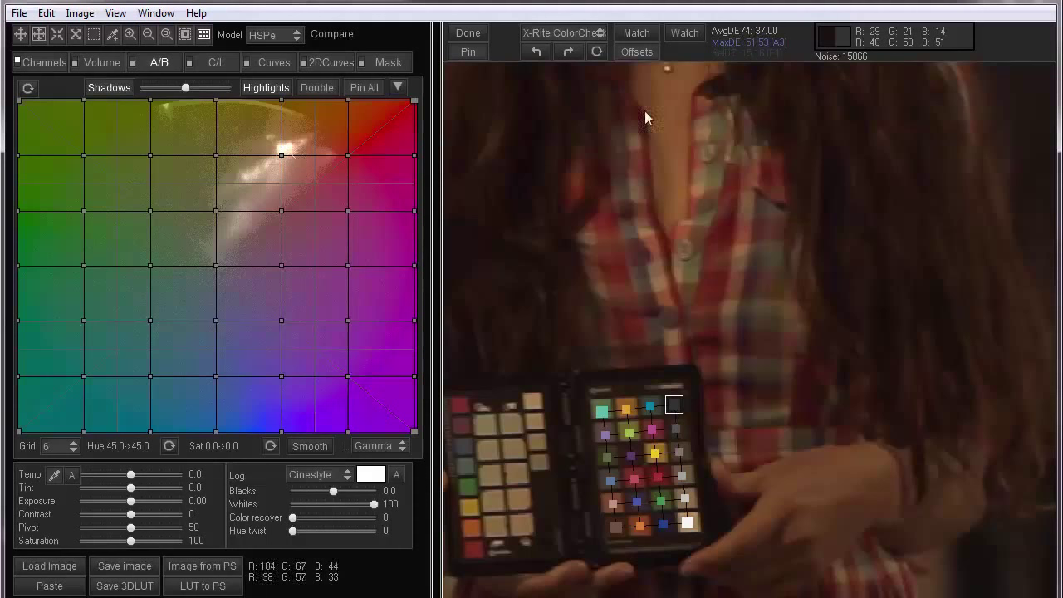
Match the chart for Red 147.2%, Green 104.1%, Blue 139.1% (AvgDE 6.80), checking the cyan patch's error.
click(639, 33)
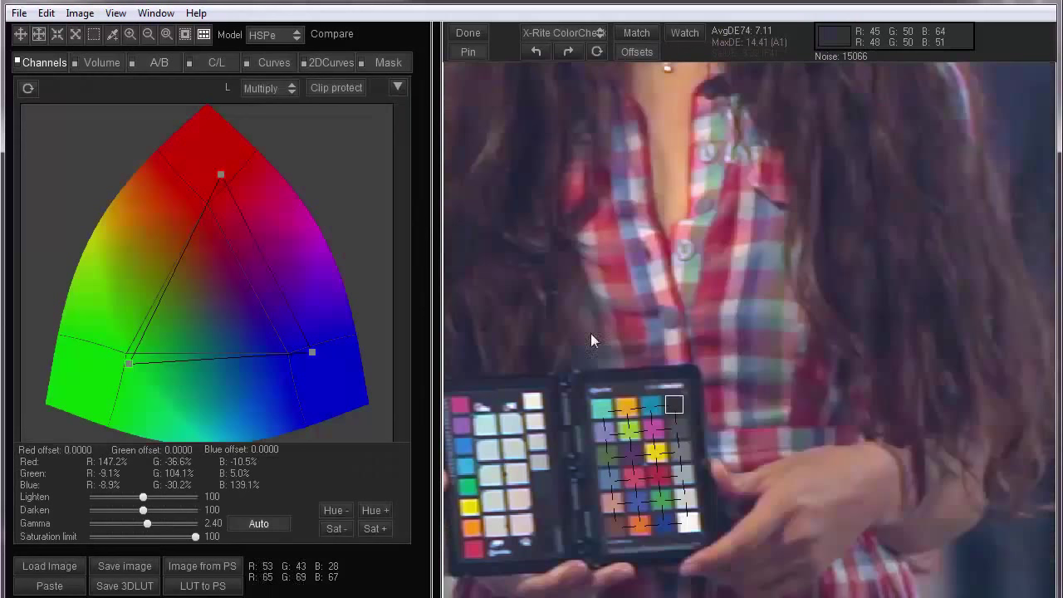
click(603, 408)
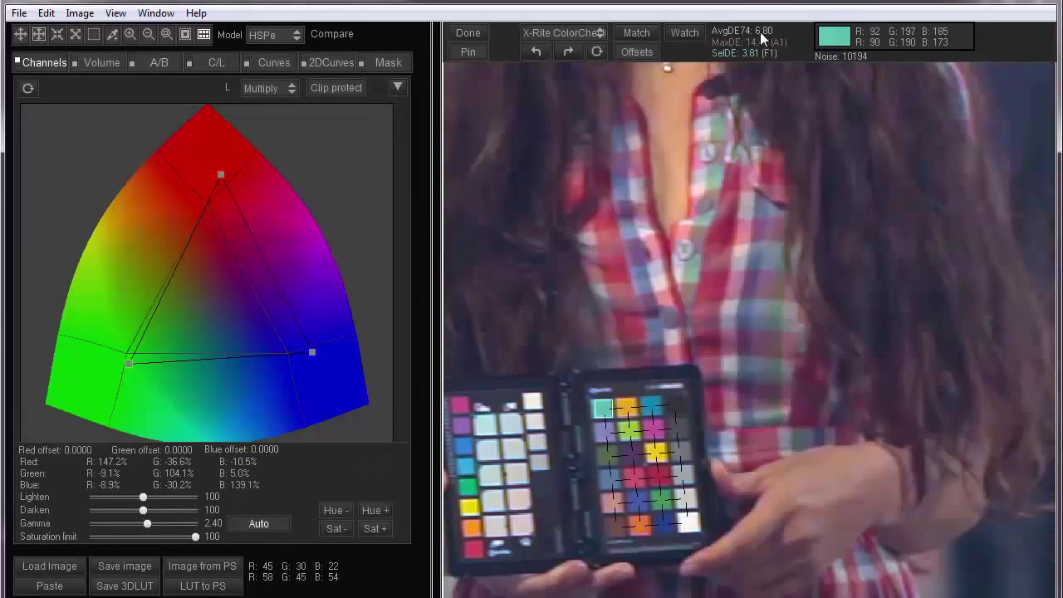
scroll(766, 468, down, 3)
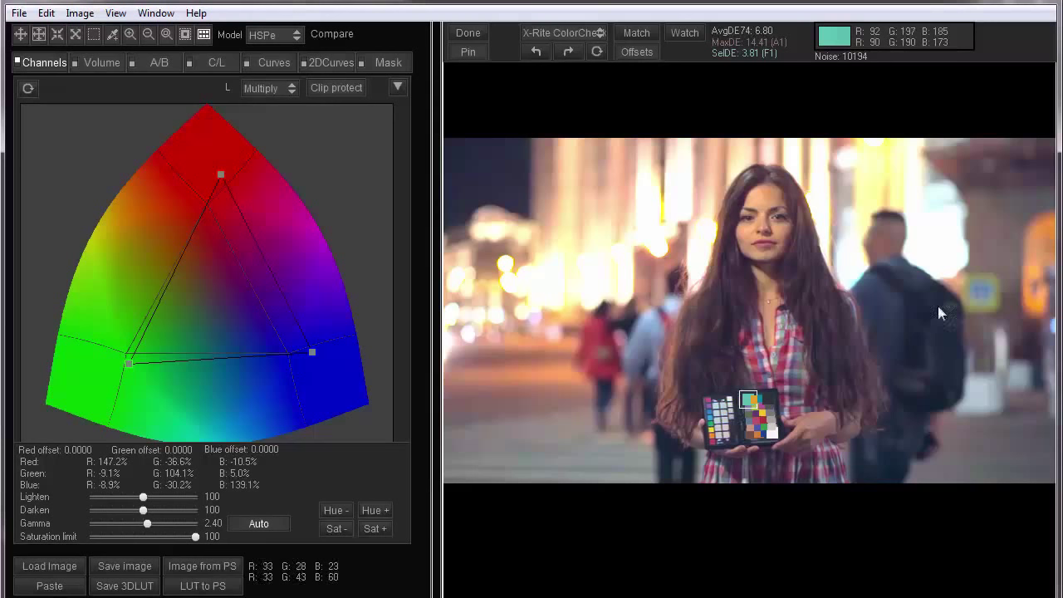
Close chart matching and set Exposure 1.60, Whites 88, Contrast 42 and Pivot 32.
click(476, 37)
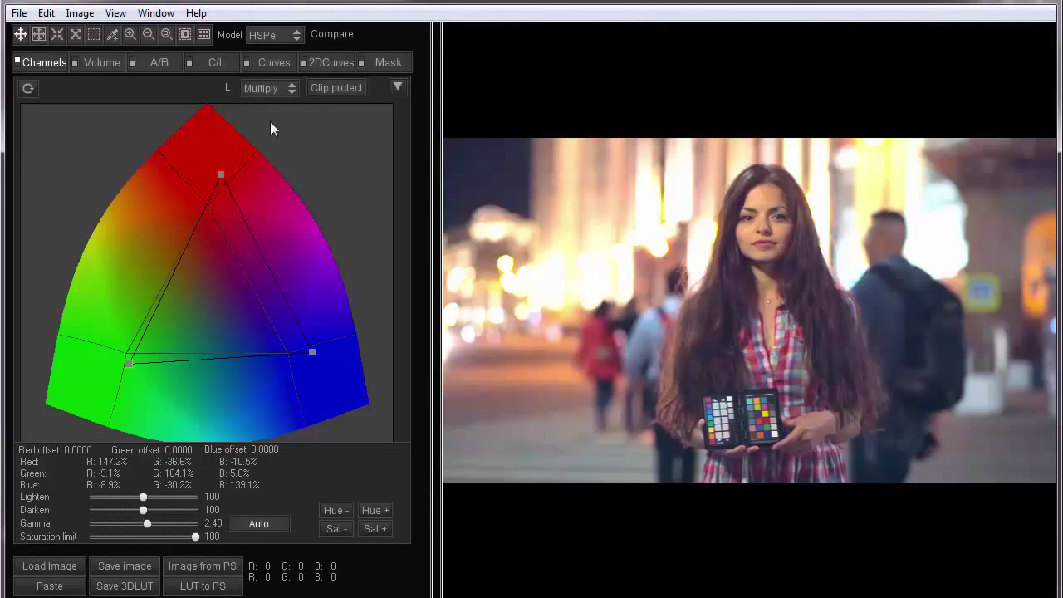
click(163, 61)
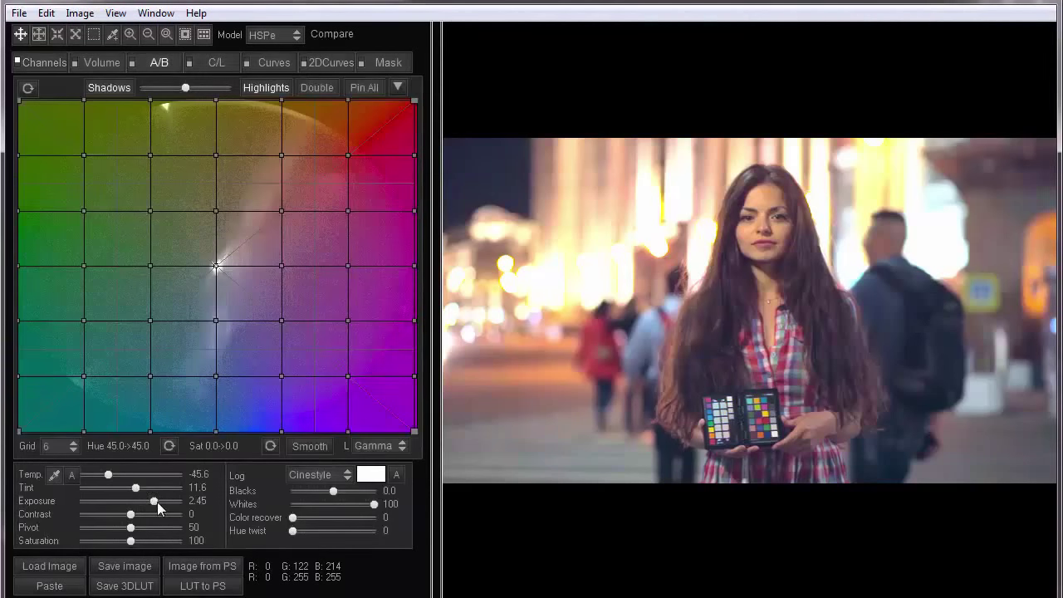
drag(157, 502, 145, 504)
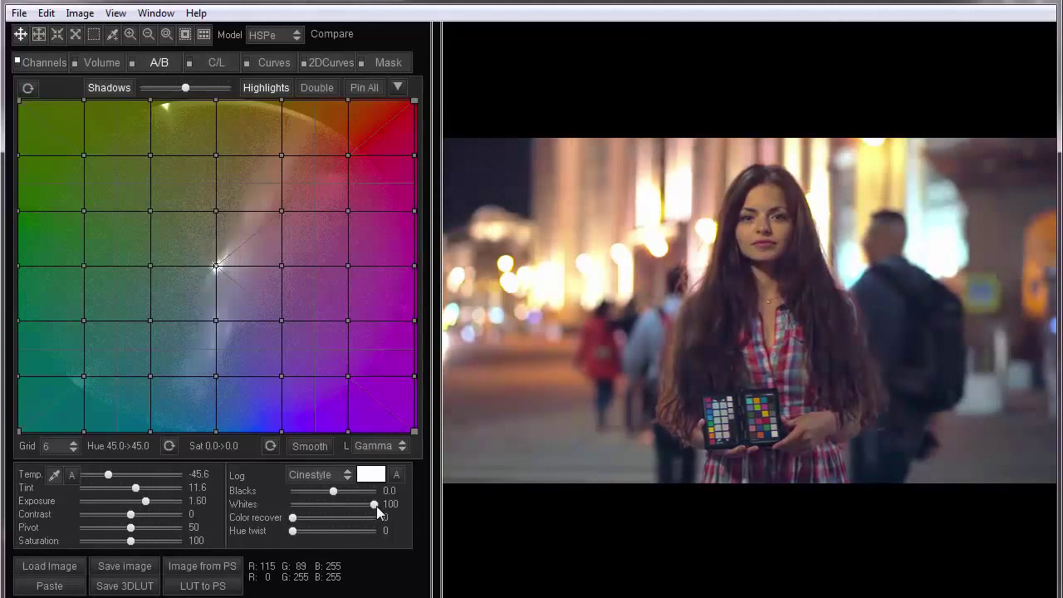
drag(378, 507, 366, 509)
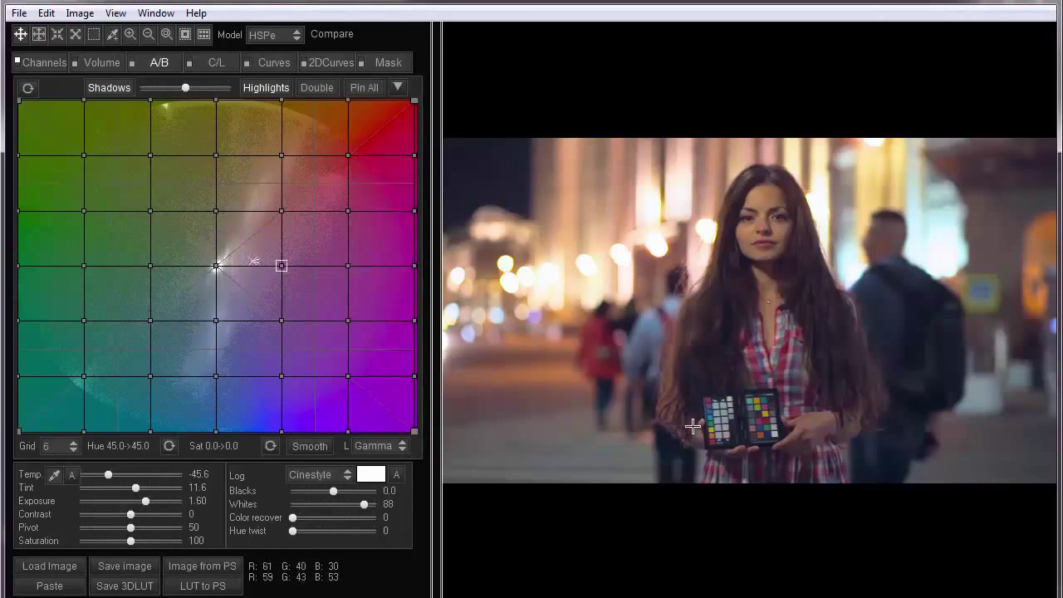
drag(130, 514, 107, 530)
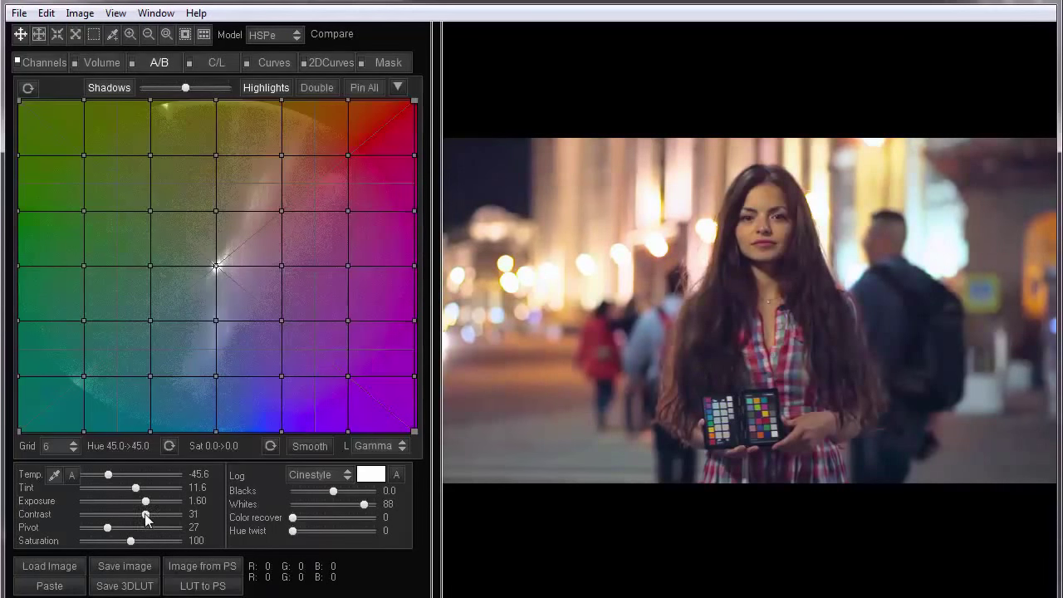
drag(154, 515, 113, 530)
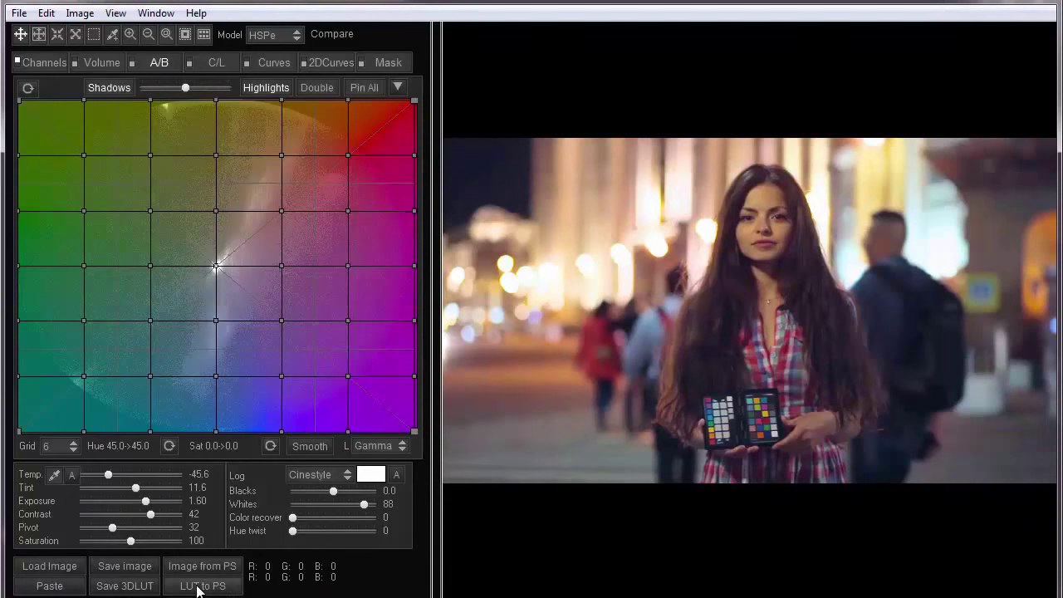
Send the LUT to Photoshop as the 3DLutCreator lookup layer, play the clip, and compare before/after.
click(199, 588)
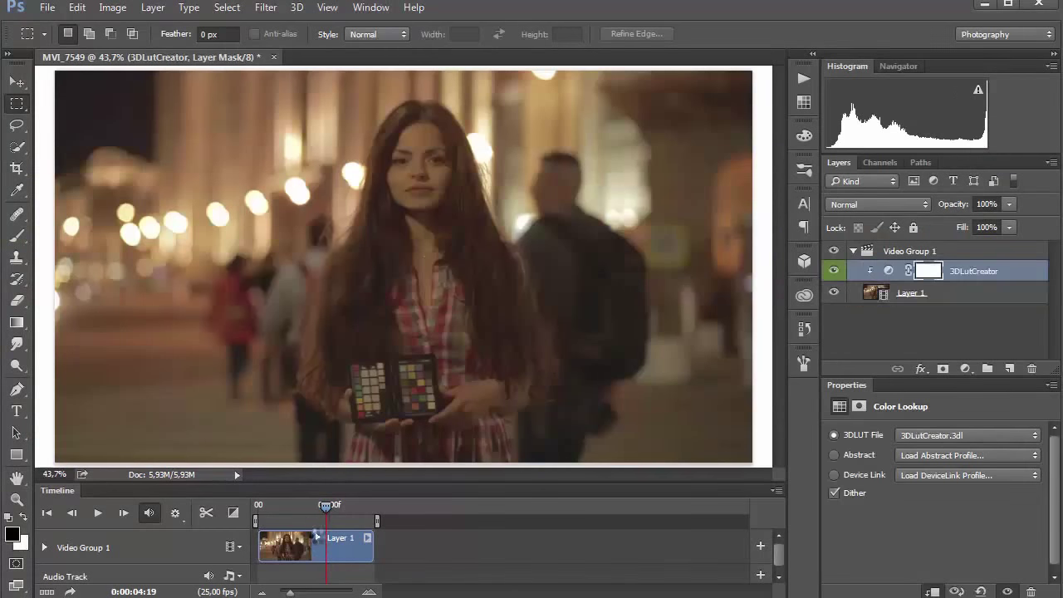
key(space)
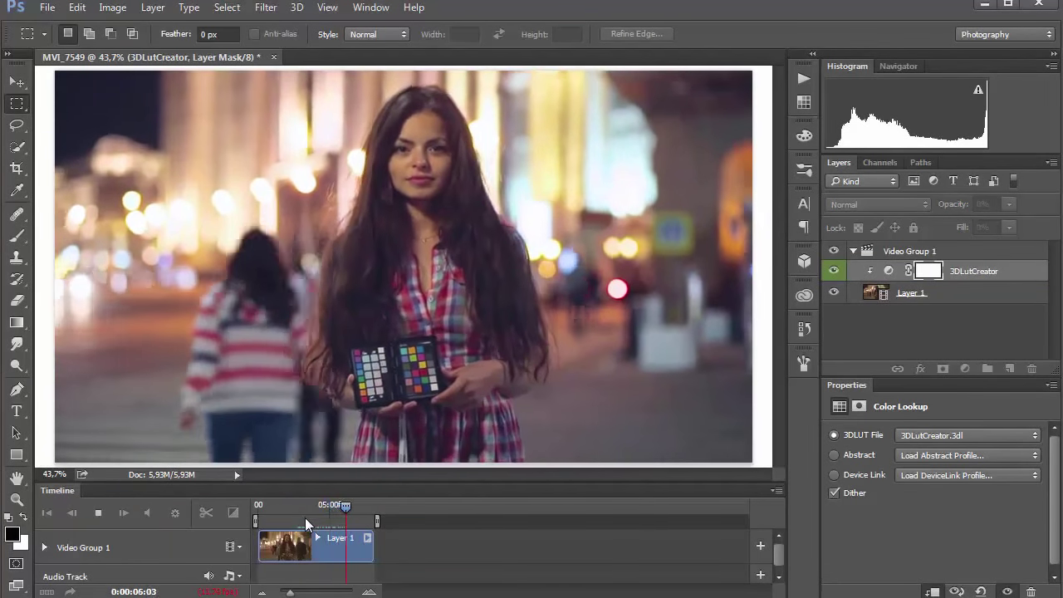
key(space)
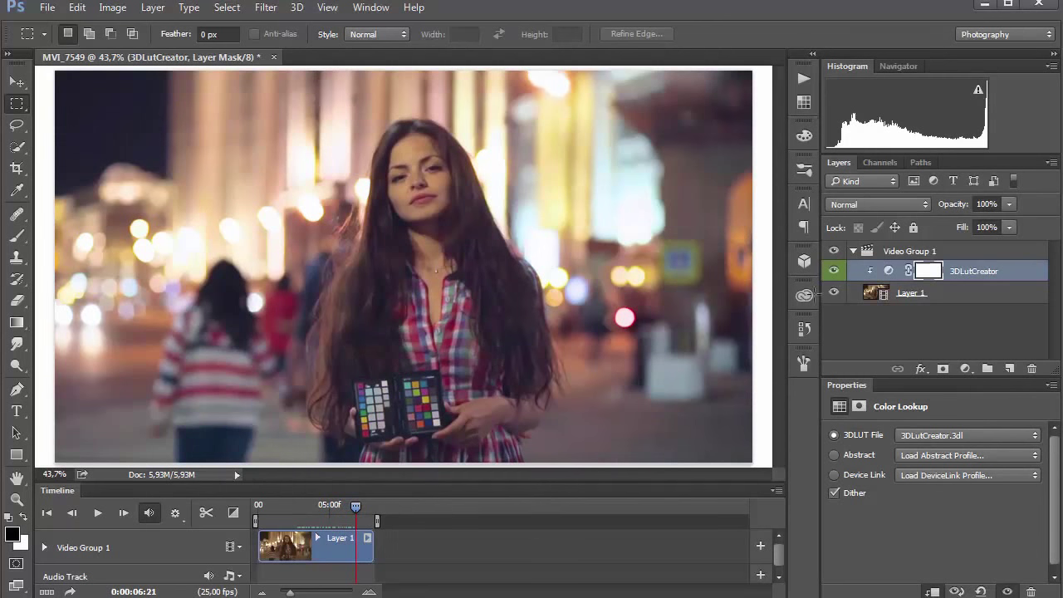
click(834, 272)
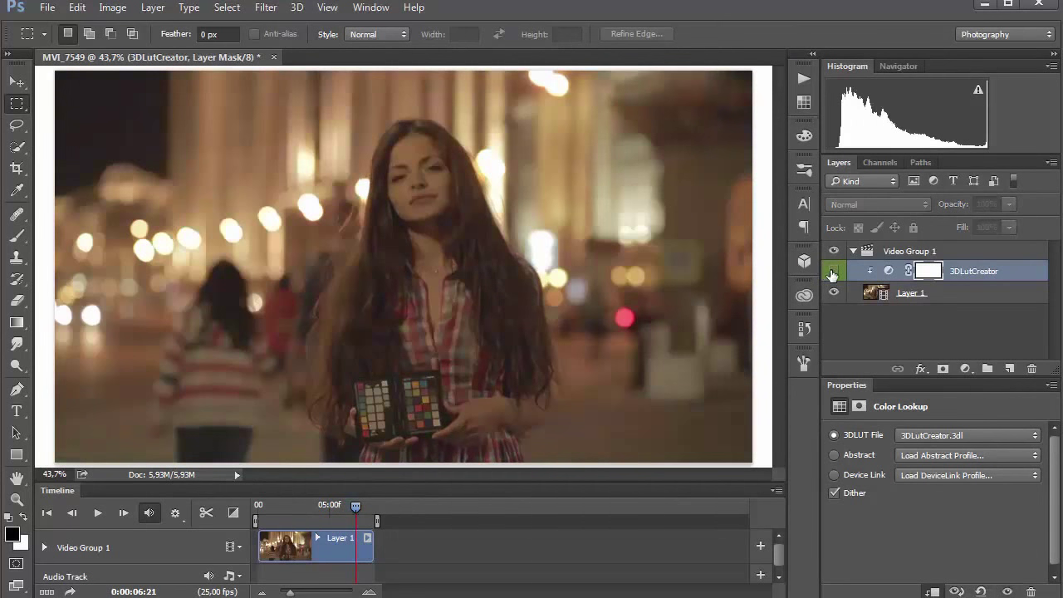
click(833, 273)
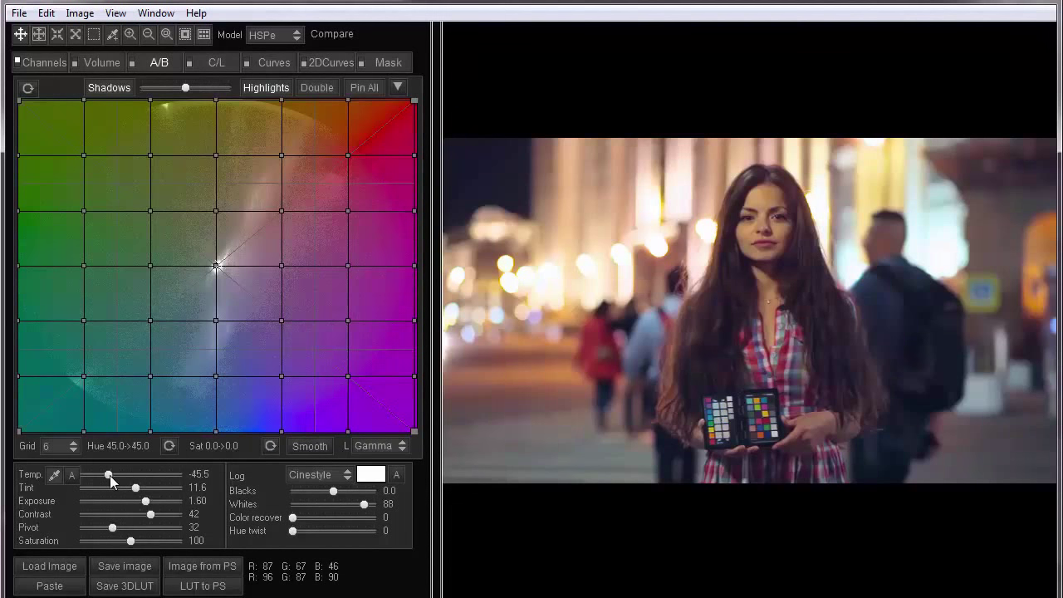
drag(108, 481, 138, 492)
double_click(137, 489)
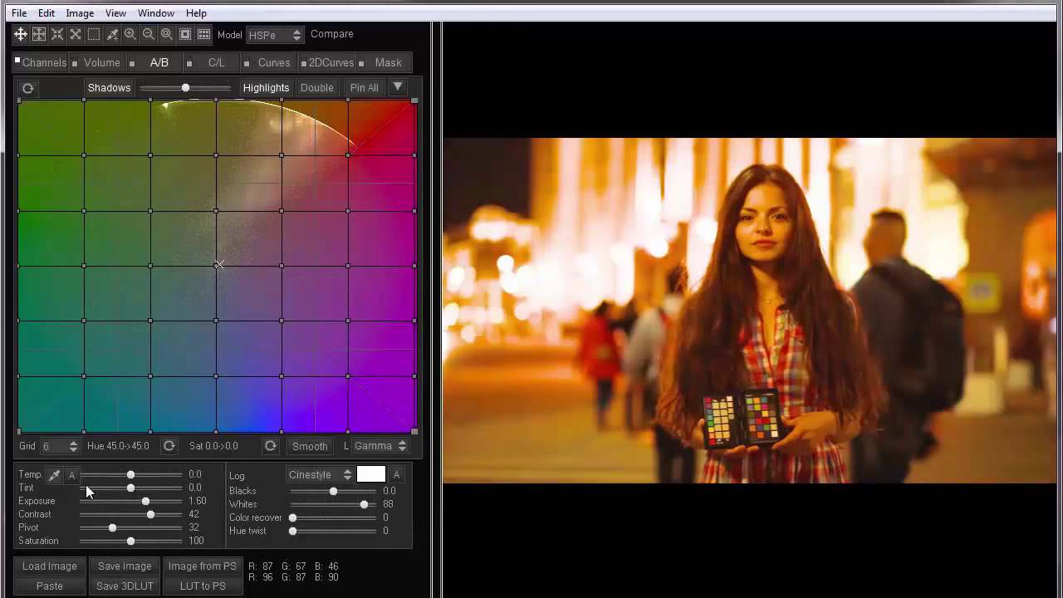
key(ctrl+z)
key(ctrl+z)
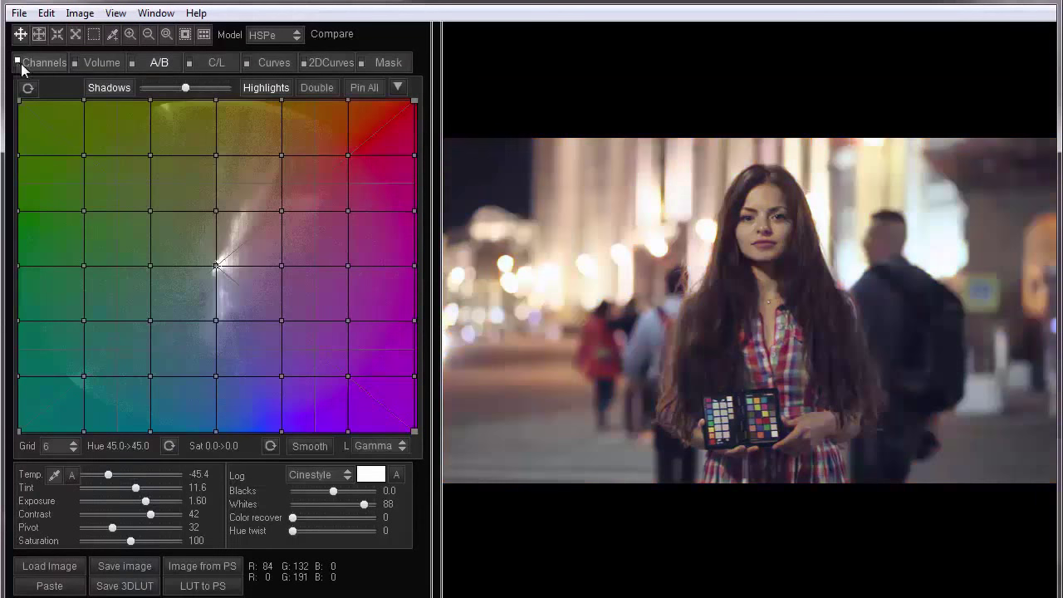
click(17, 63)
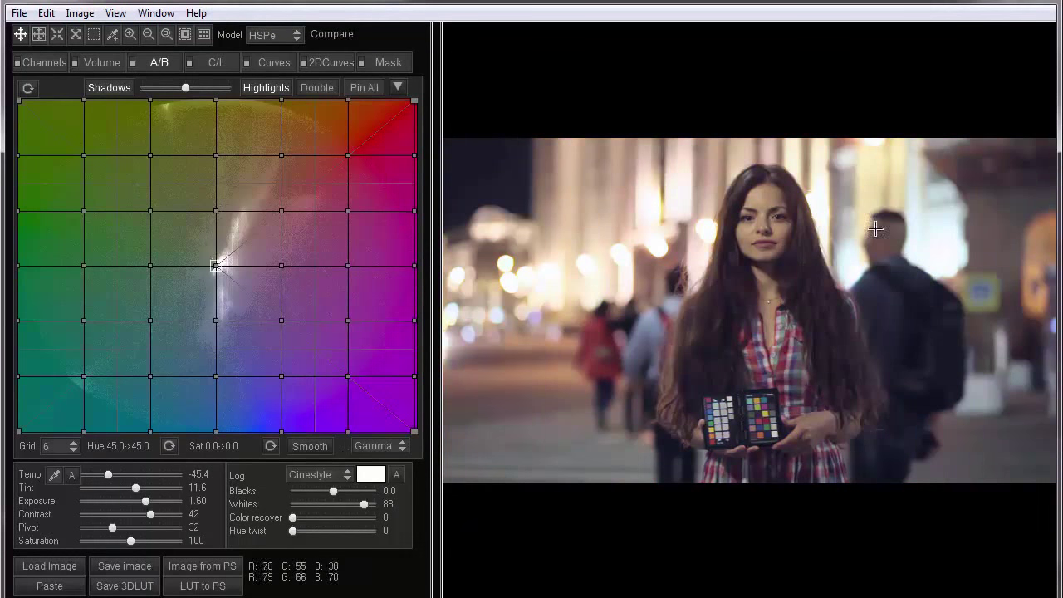
click(16, 63)
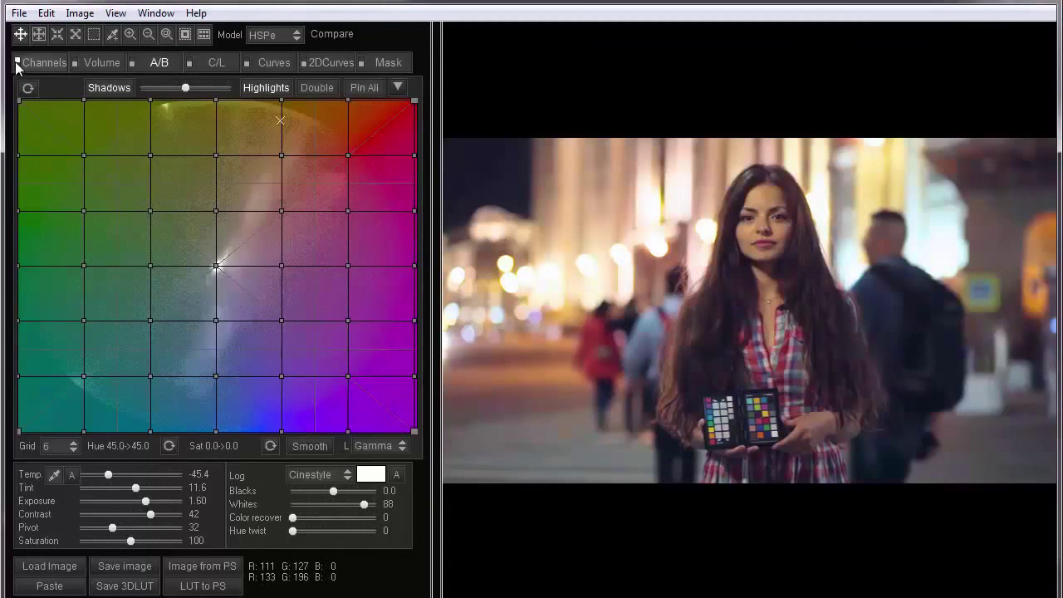